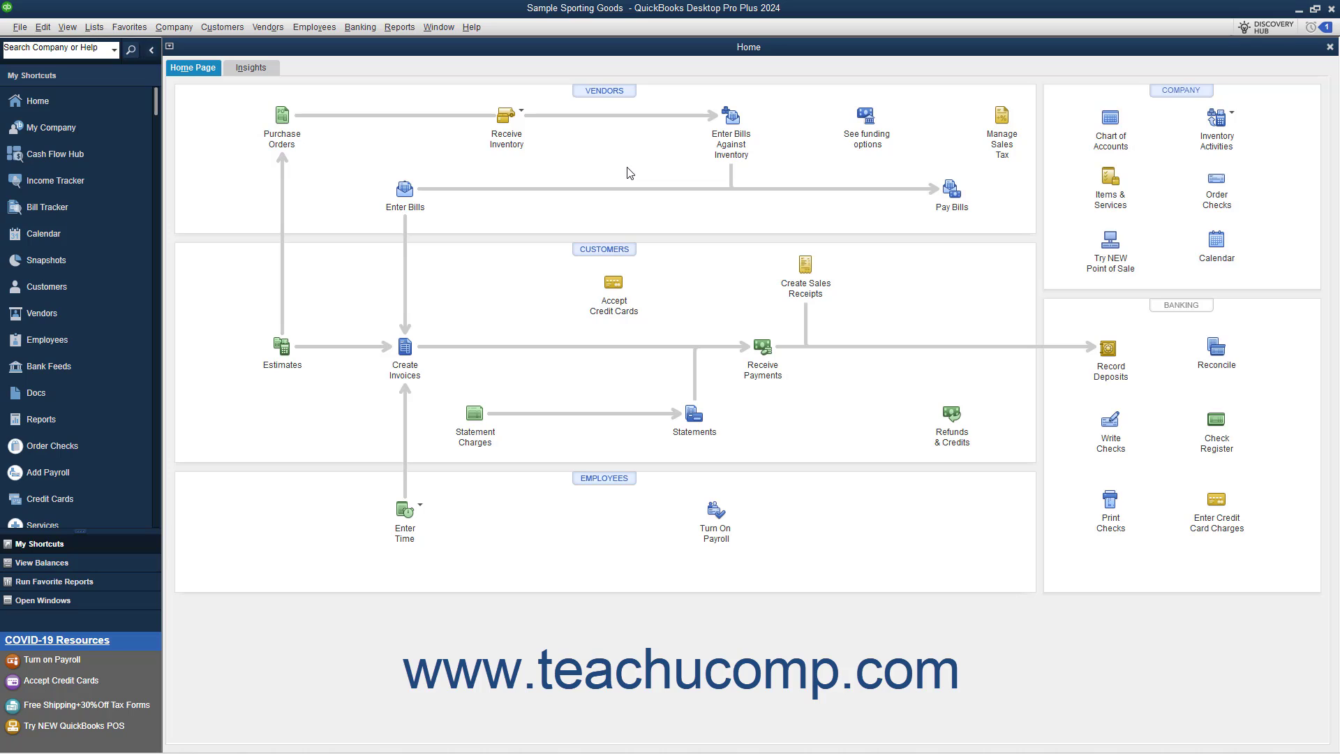
- Open Upload & Review Bills from the Vendors menu
{"action": "left_click", "coordinate": [278, 28]}
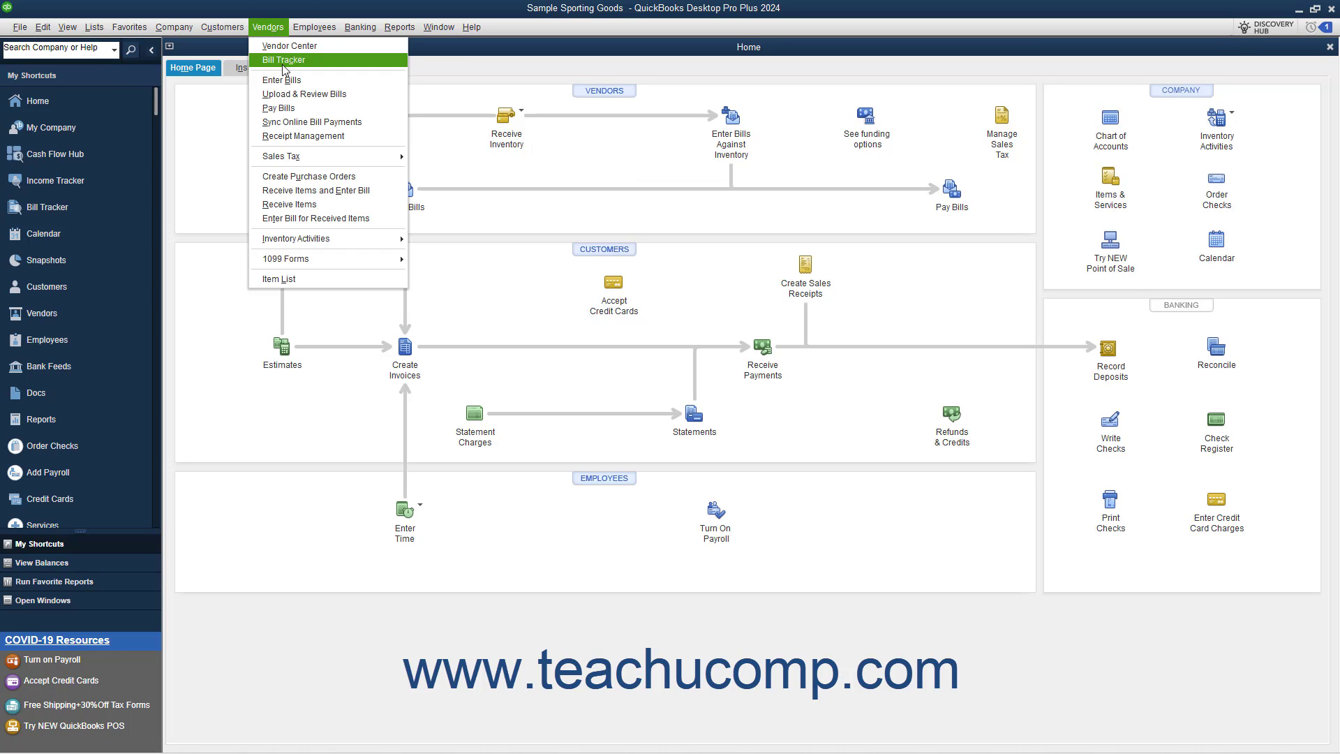
{"action": "left_click", "coordinate": [294, 101]}
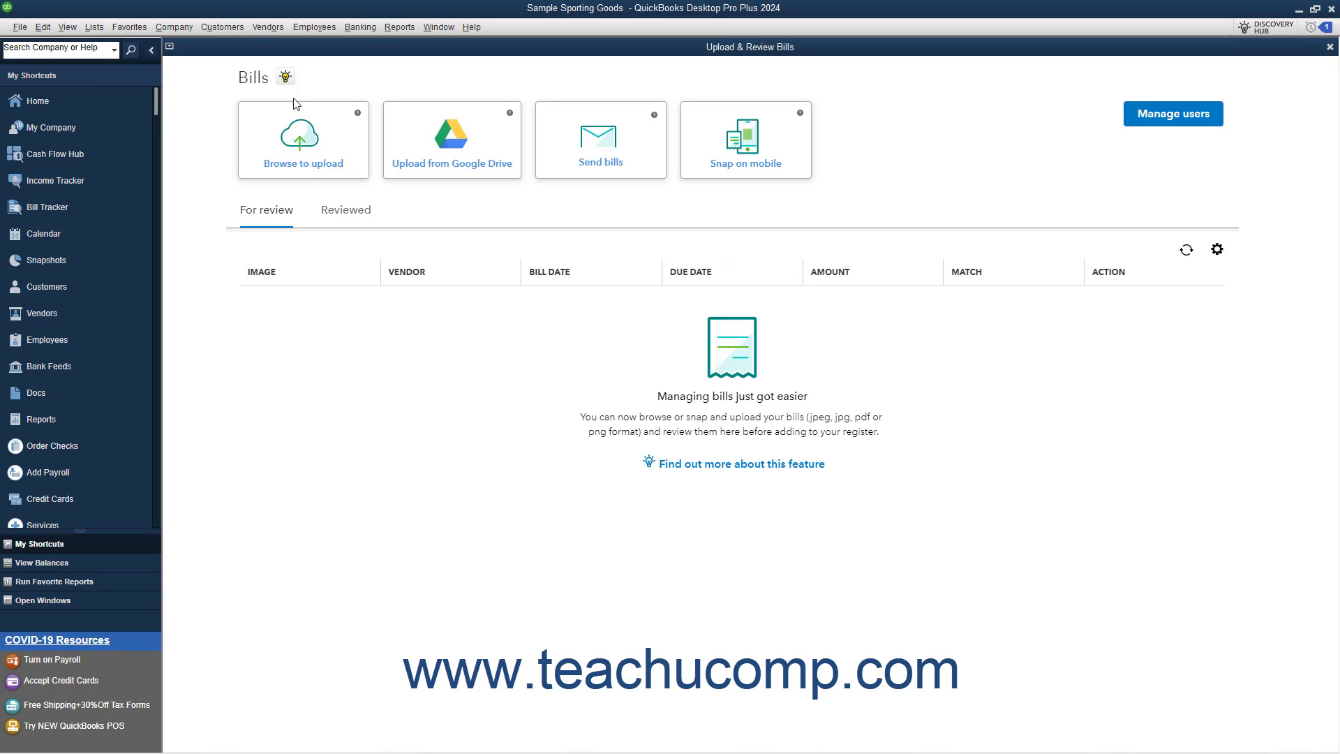
{"action": "left_click", "coordinate": [349, 153]}
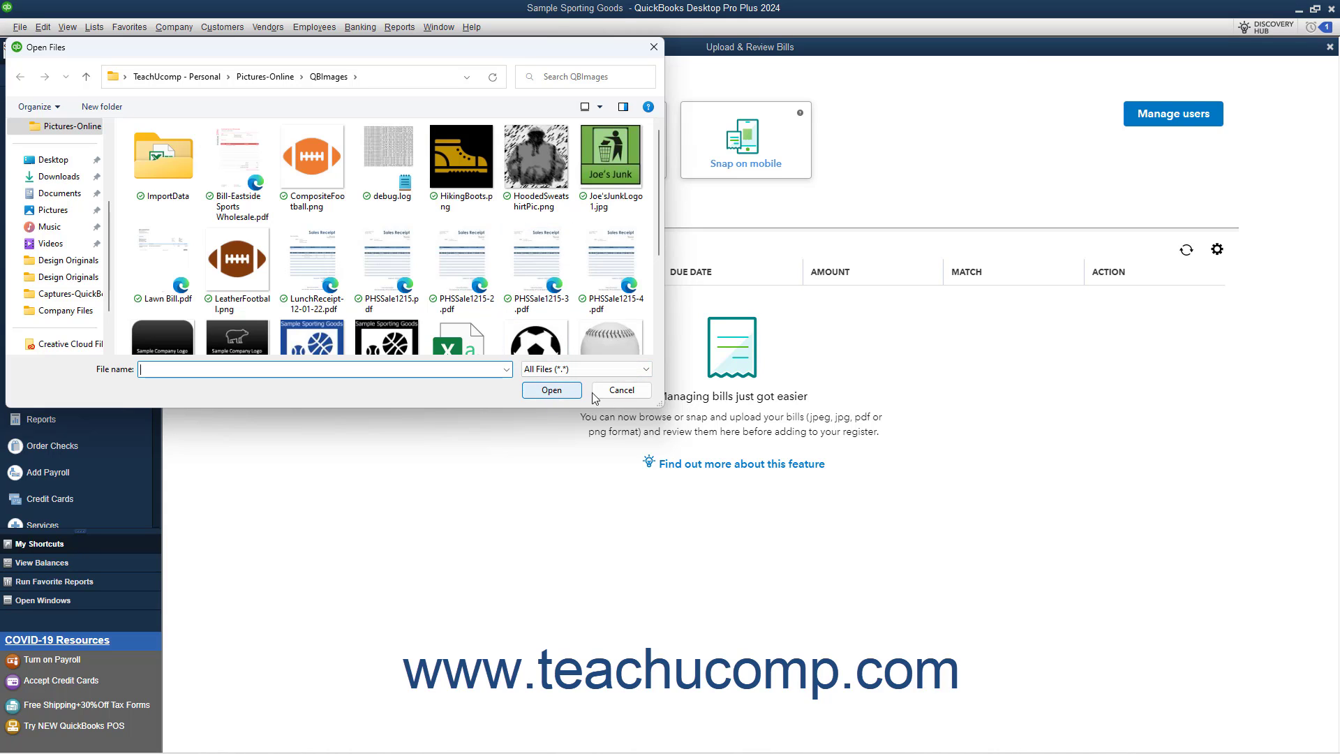
{"action": "left_click", "coordinate": [621, 391]}
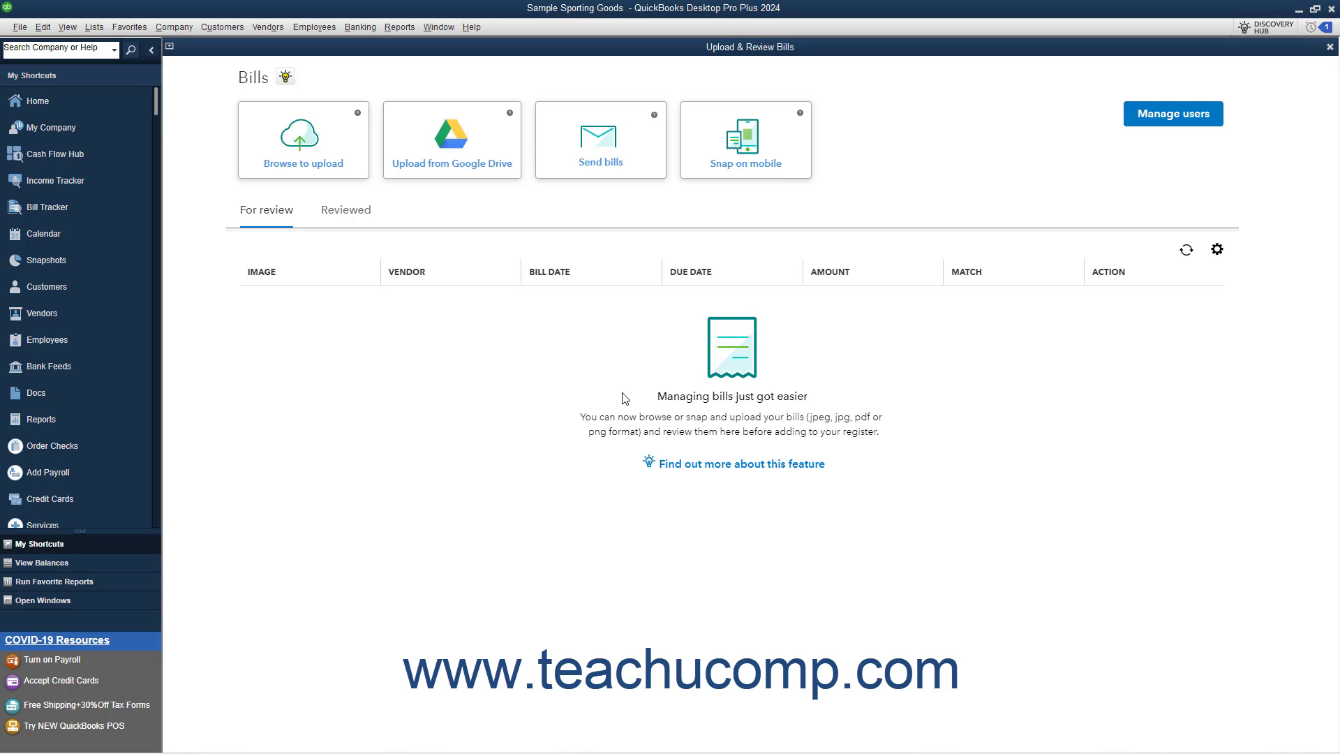
{"action": "left_click", "coordinate": [468, 164]}
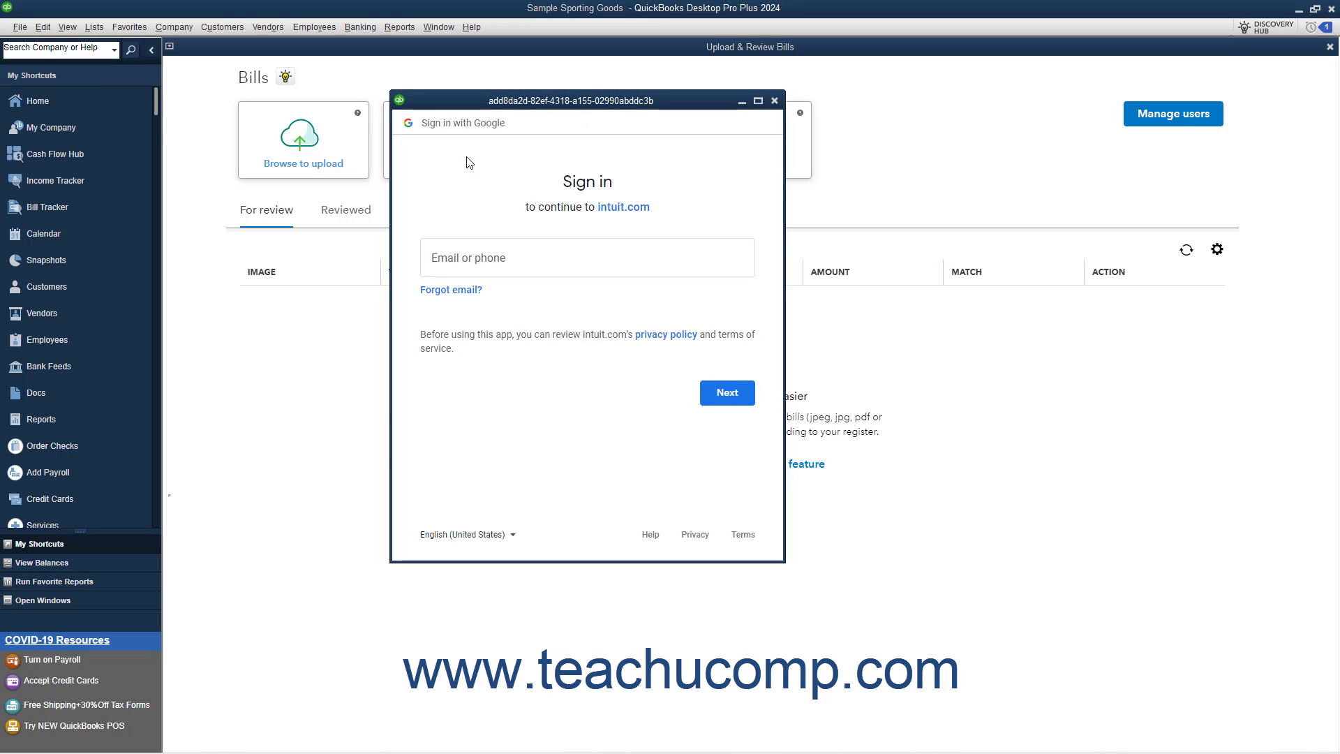
{"action": "left_click", "coordinate": [773, 101]}
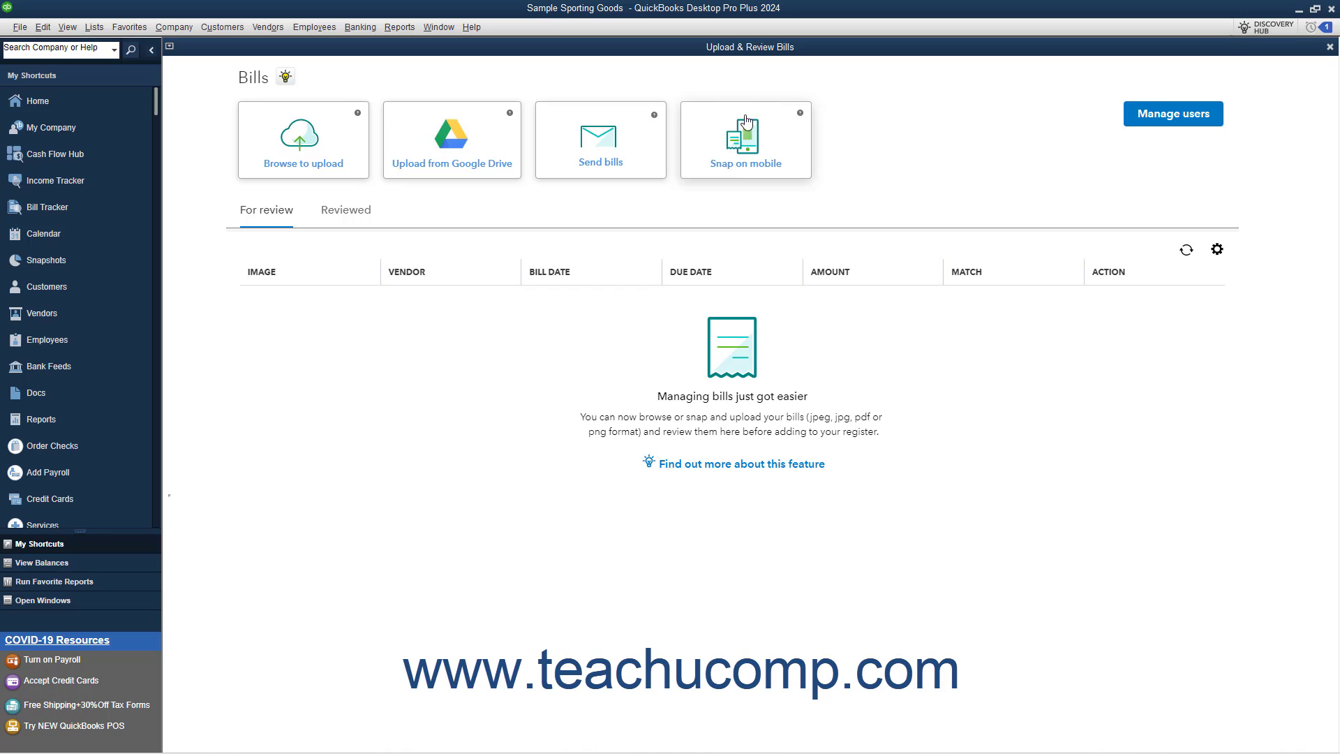
{"action": "left_click", "coordinate": [640, 161]}
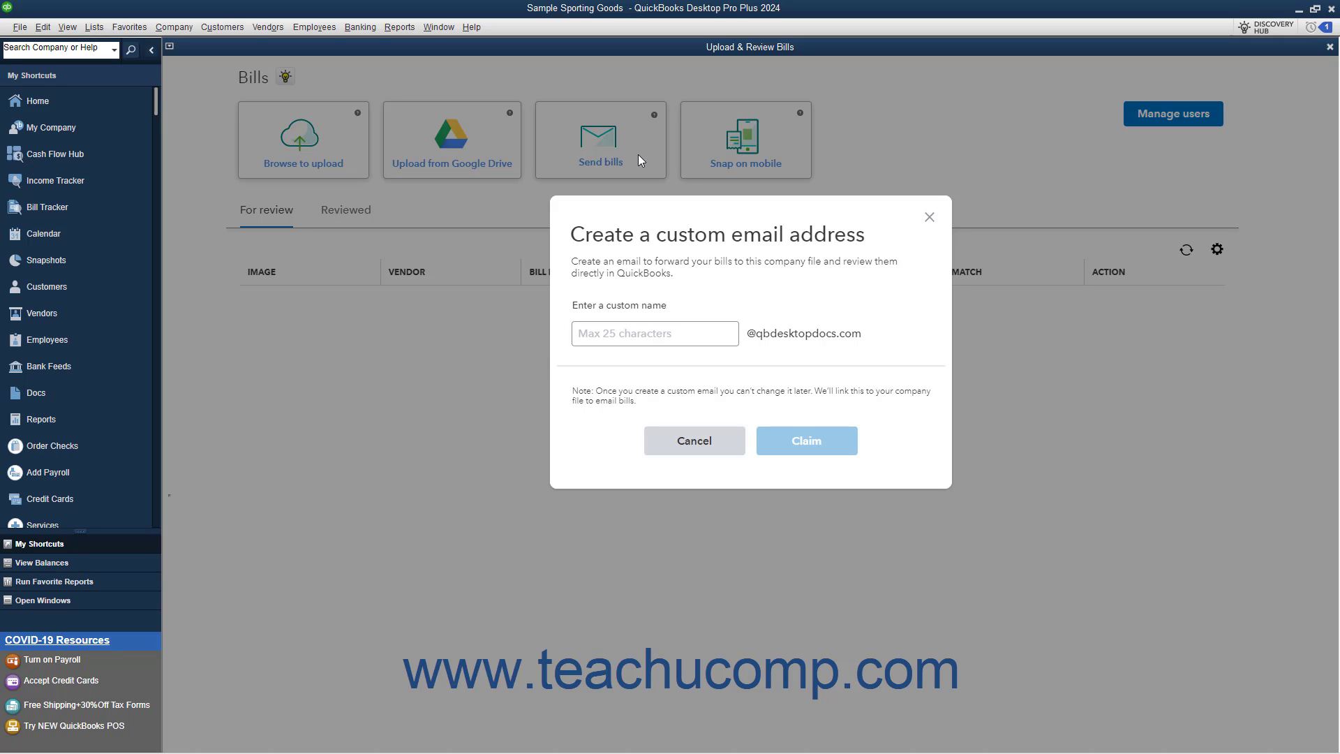
{"action": "left_click", "coordinate": [642, 335]}
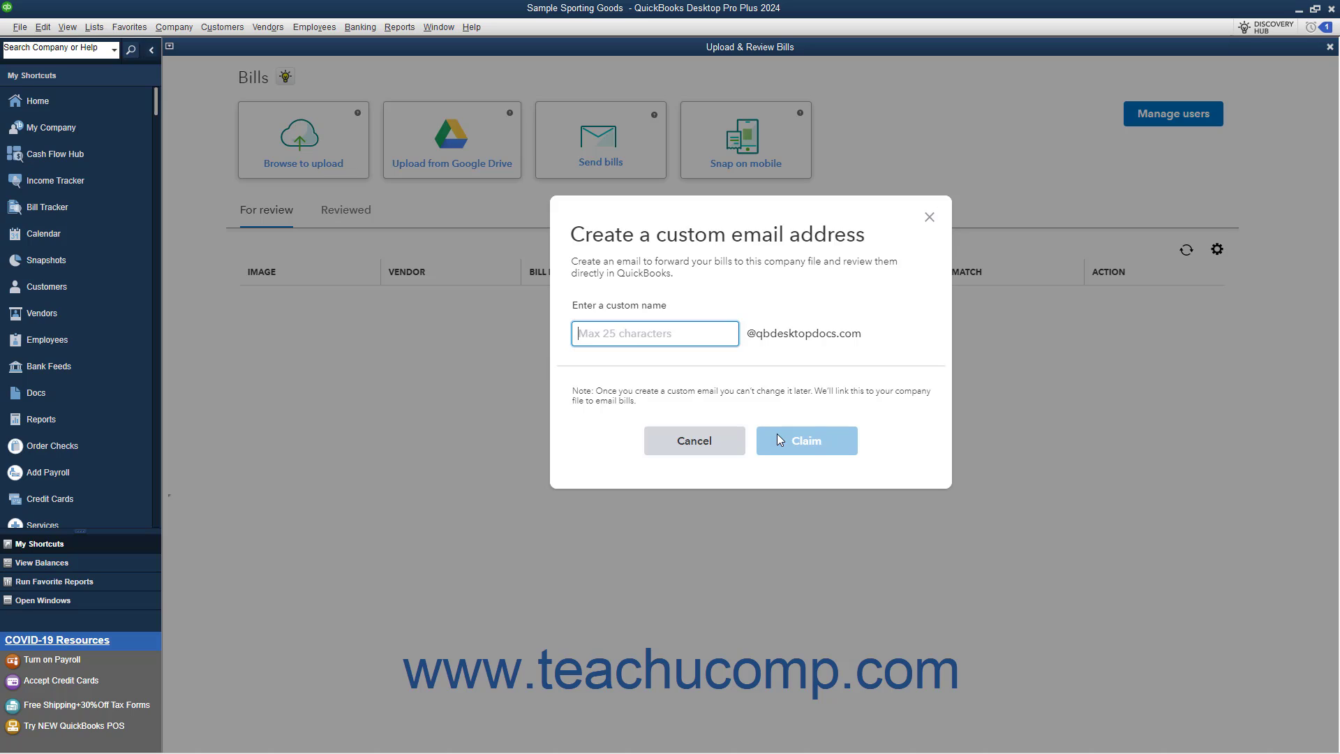
{"action": "left_click", "coordinate": [698, 441]}
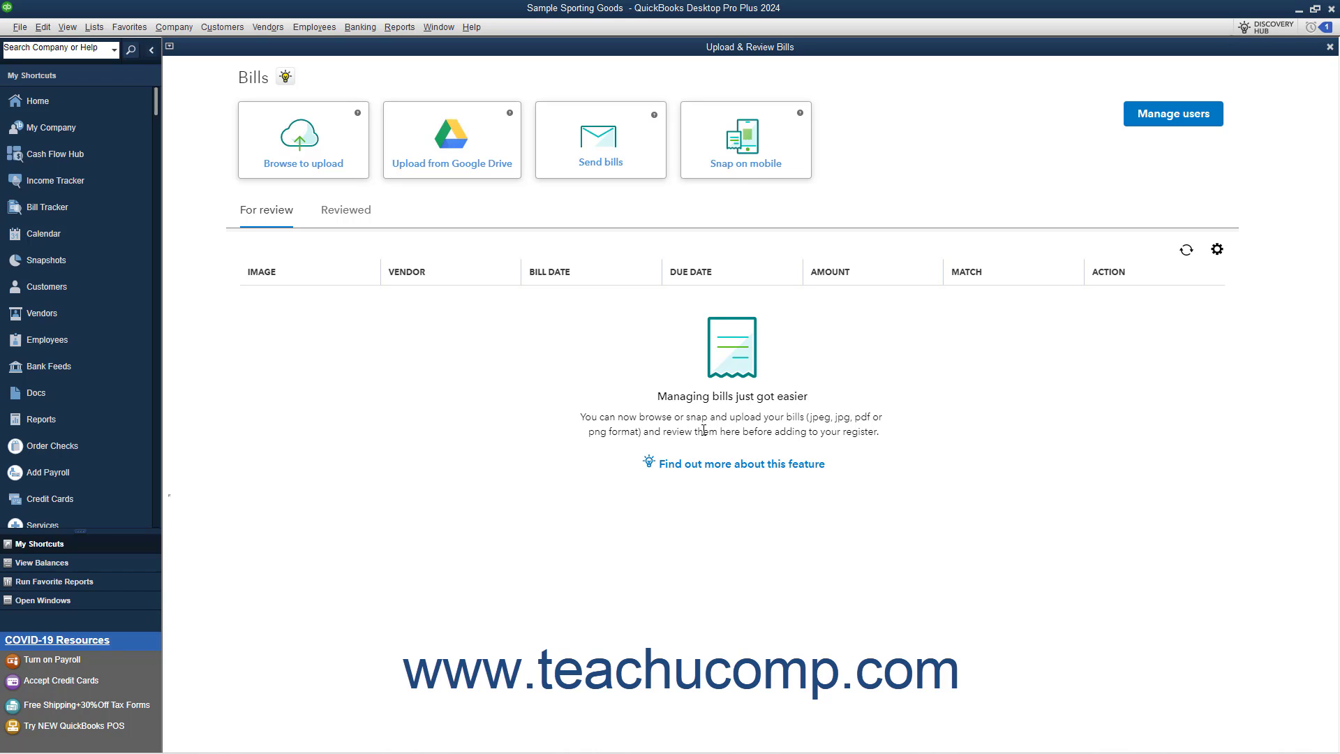
{"action": "left_click", "coordinate": [747, 173]}
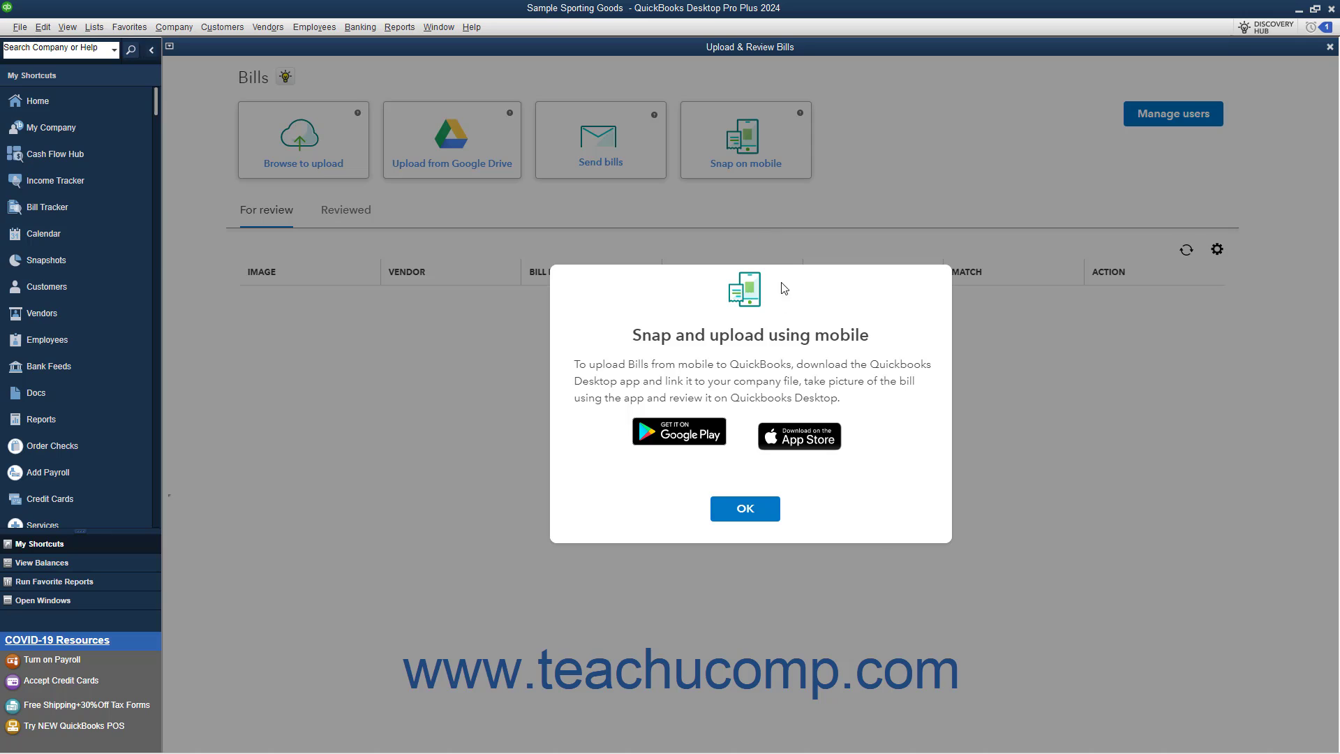
{"action": "left_click", "coordinate": [746, 510]}
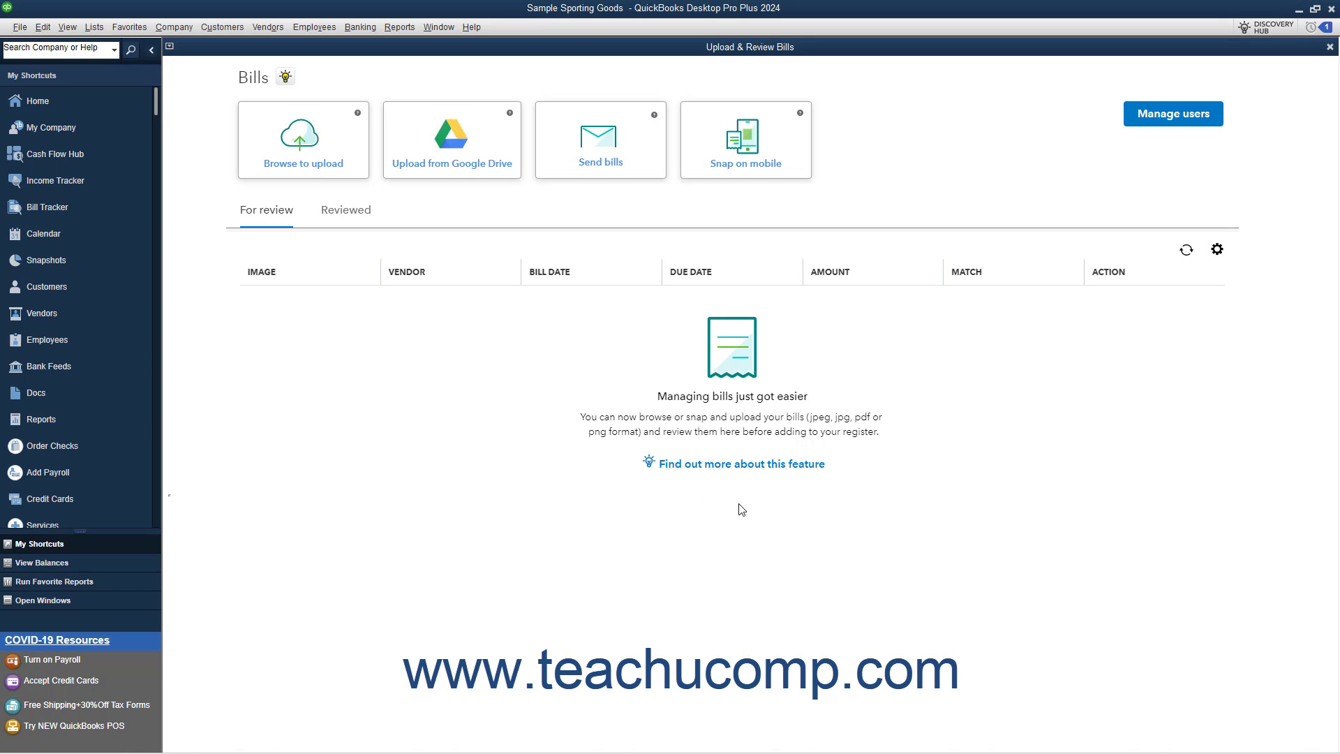
- Upload Bill-Eastside Sports Wholesale.pdf and Lawn Bill.pdf together for processing
{"action": "left_click", "coordinate": [338, 156]}
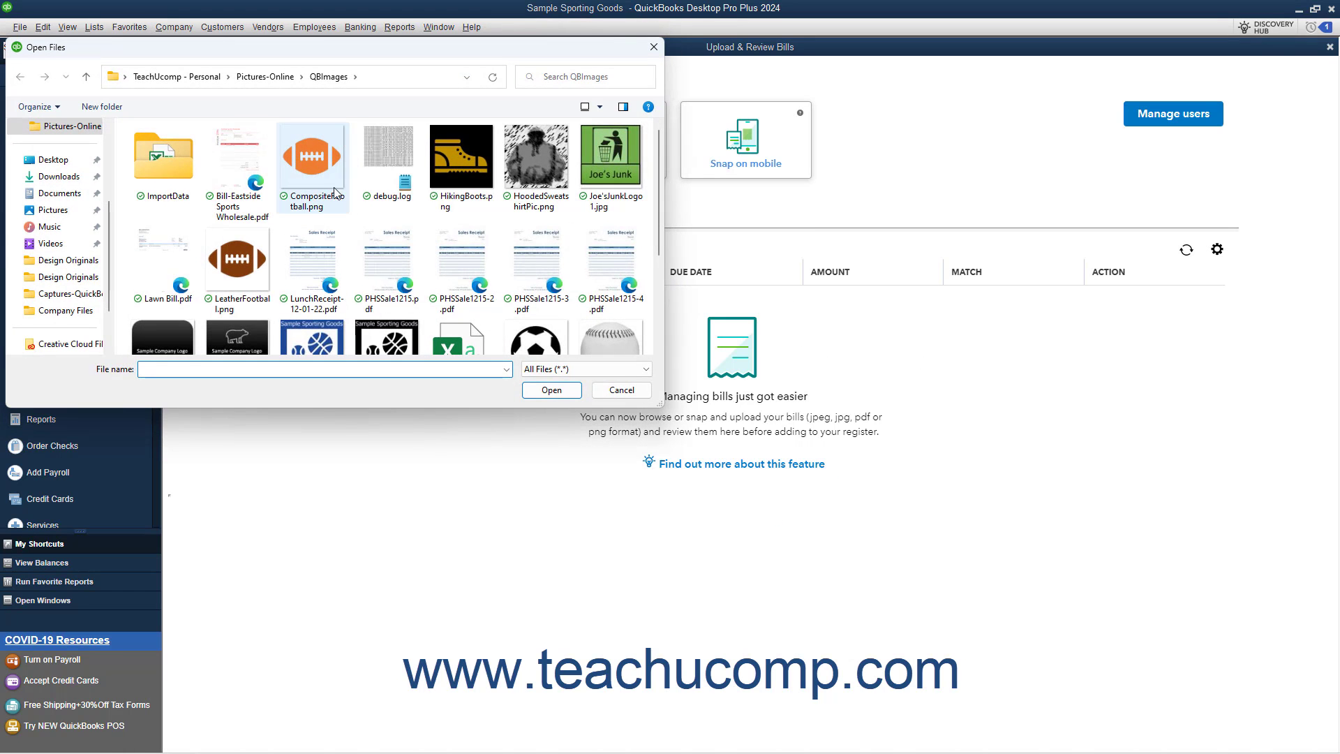
{"action": "left_click", "coordinate": [237, 172]}
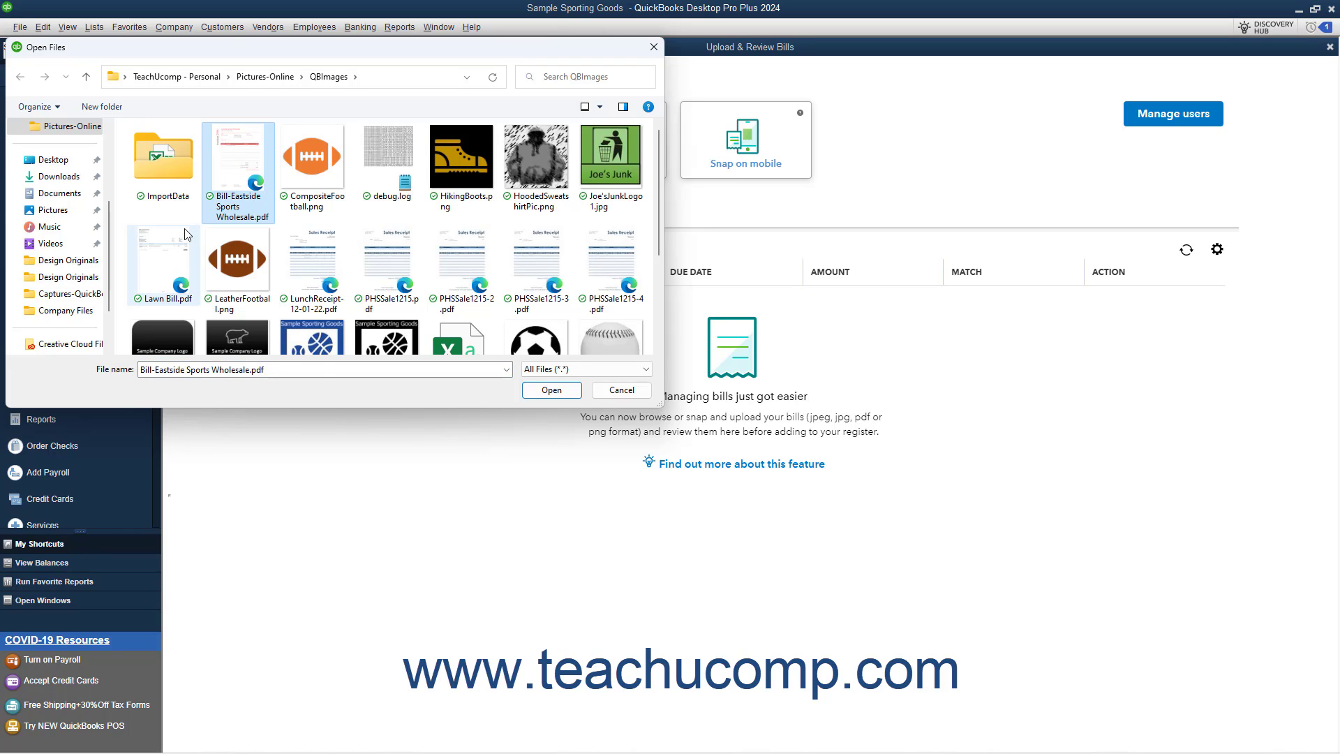
{"action": "left_click", "coordinate": [164, 270], "text": "ctrl"}
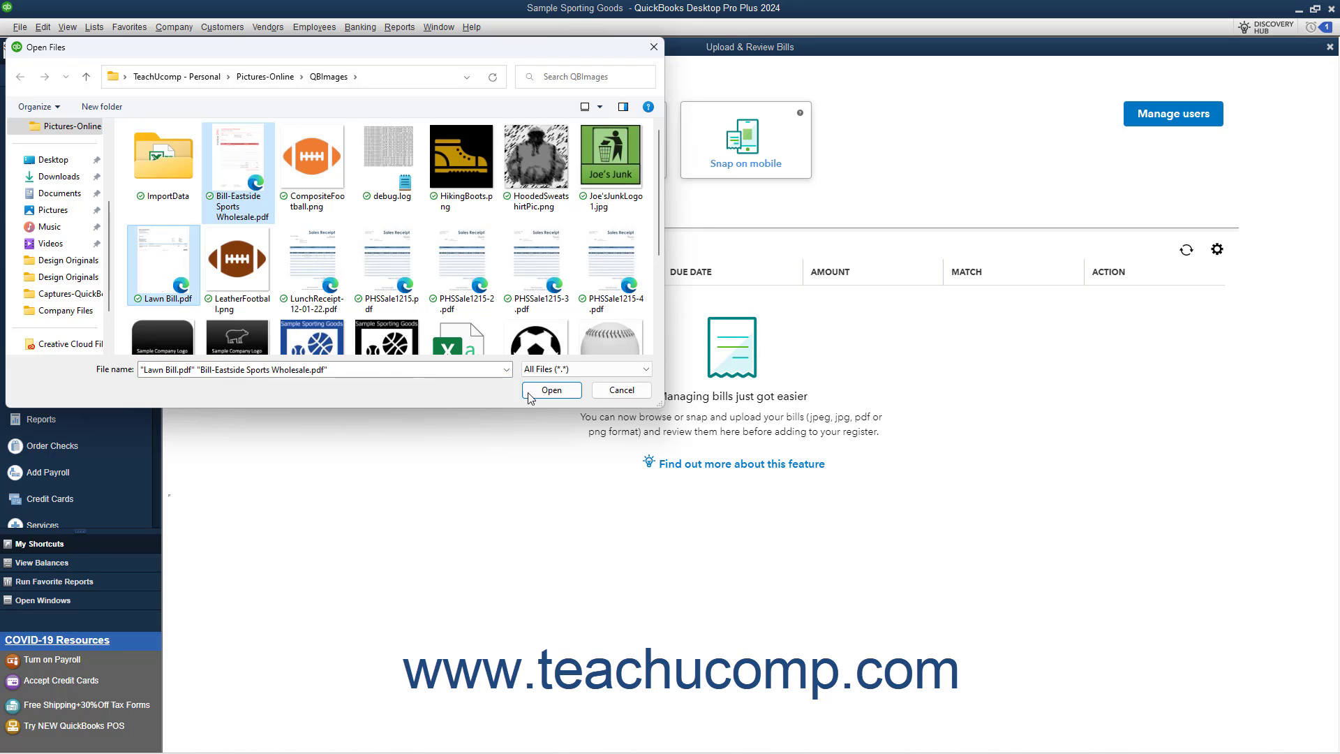
{"action": "left_click", "coordinate": [545, 391]}
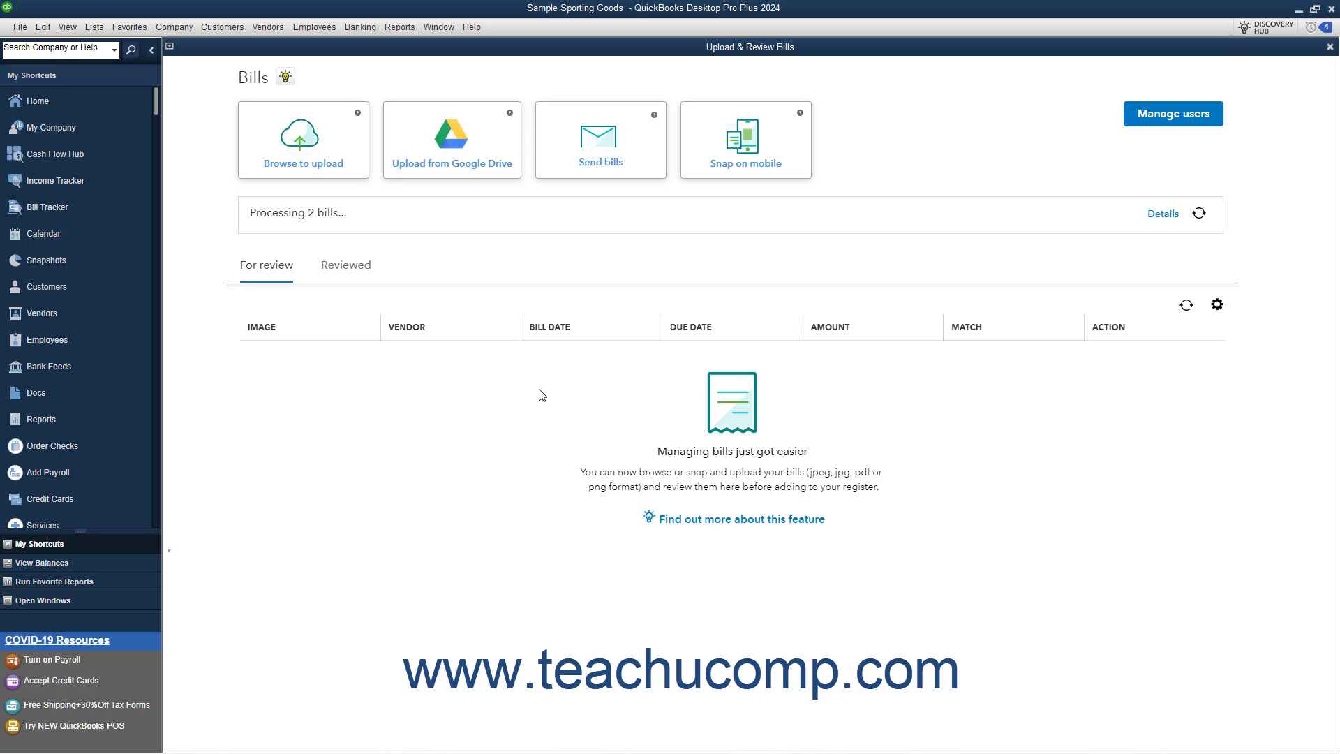
- Check the processing details, then refresh to list the $799.9 Eastside and $250 landscape bills
{"action": "left_click", "coordinate": [1149, 216]}
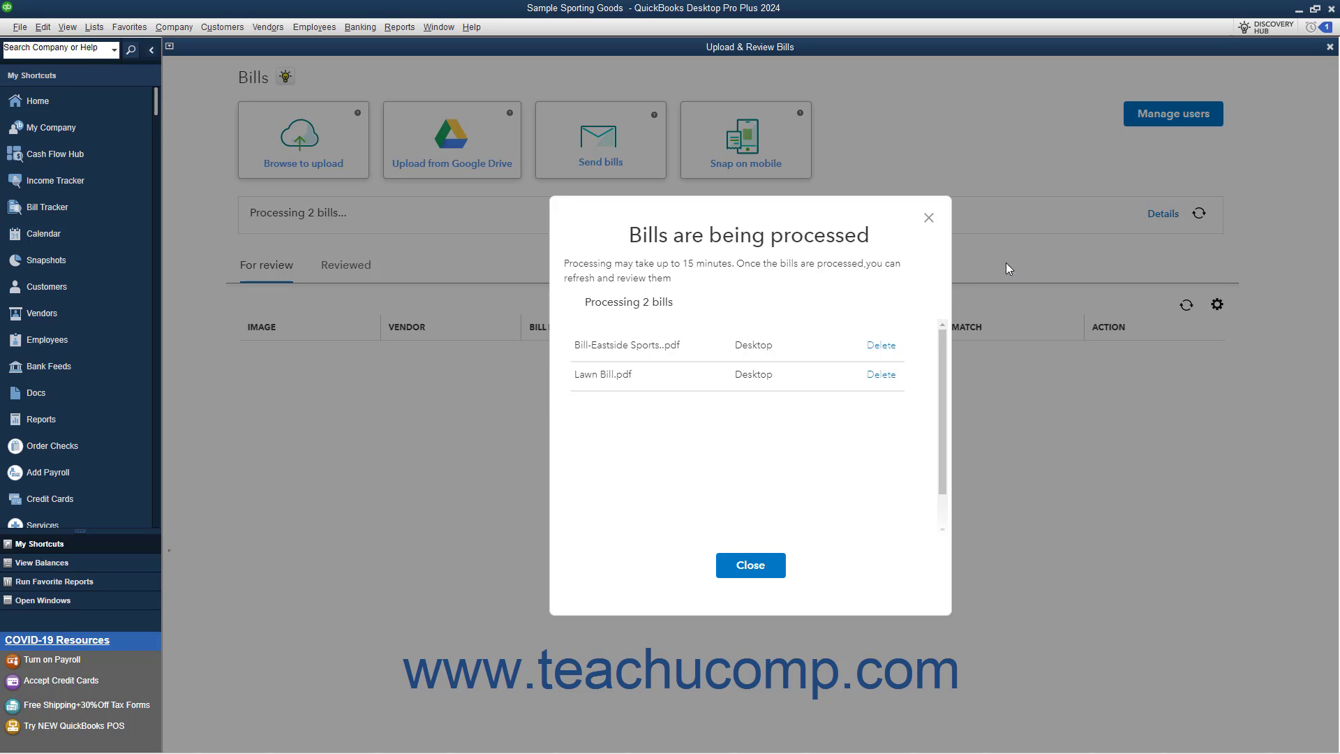
{"action": "left_click", "coordinate": [747, 566]}
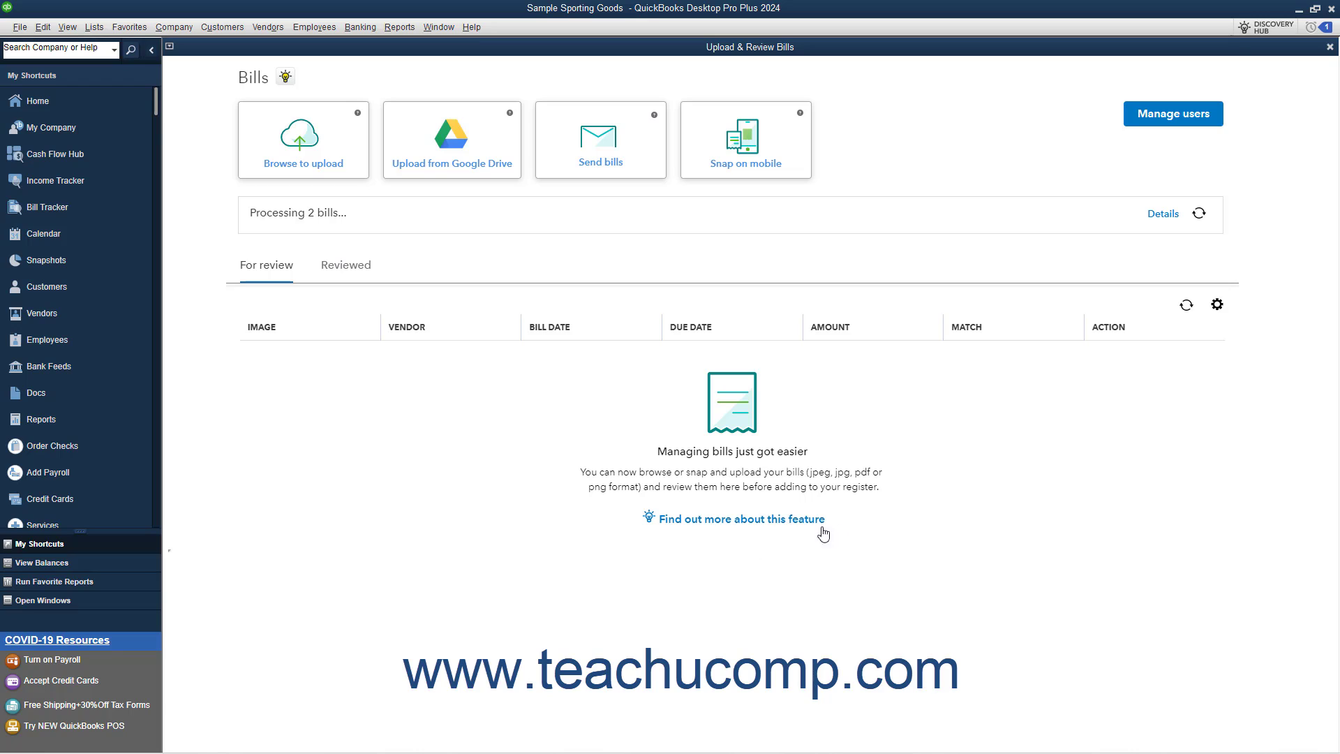
{"action": "left_click", "coordinate": [1199, 215]}
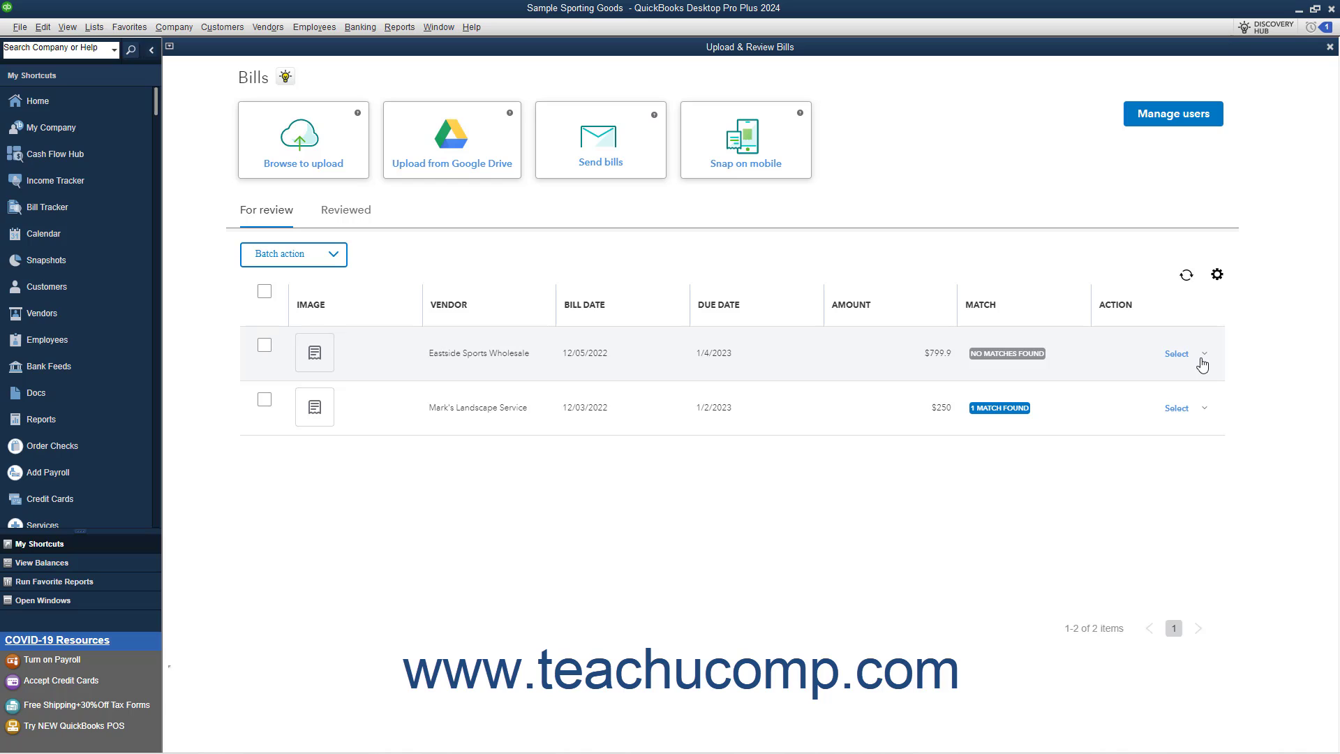
- Review the $250 Mark's Landscape Service bill and mark it reviewed against its matched transaction
{"action": "left_click", "coordinate": [1201, 409]}
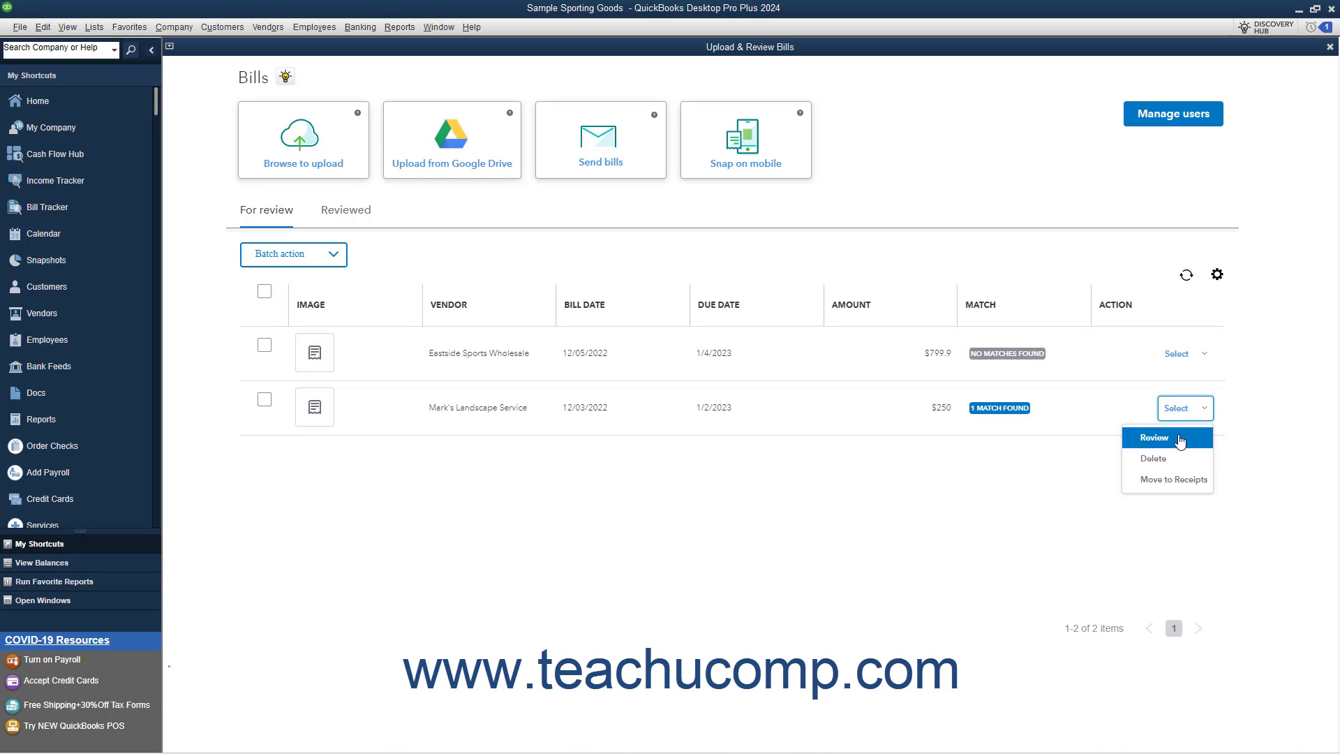
{"action": "left_click", "coordinate": [1180, 438]}
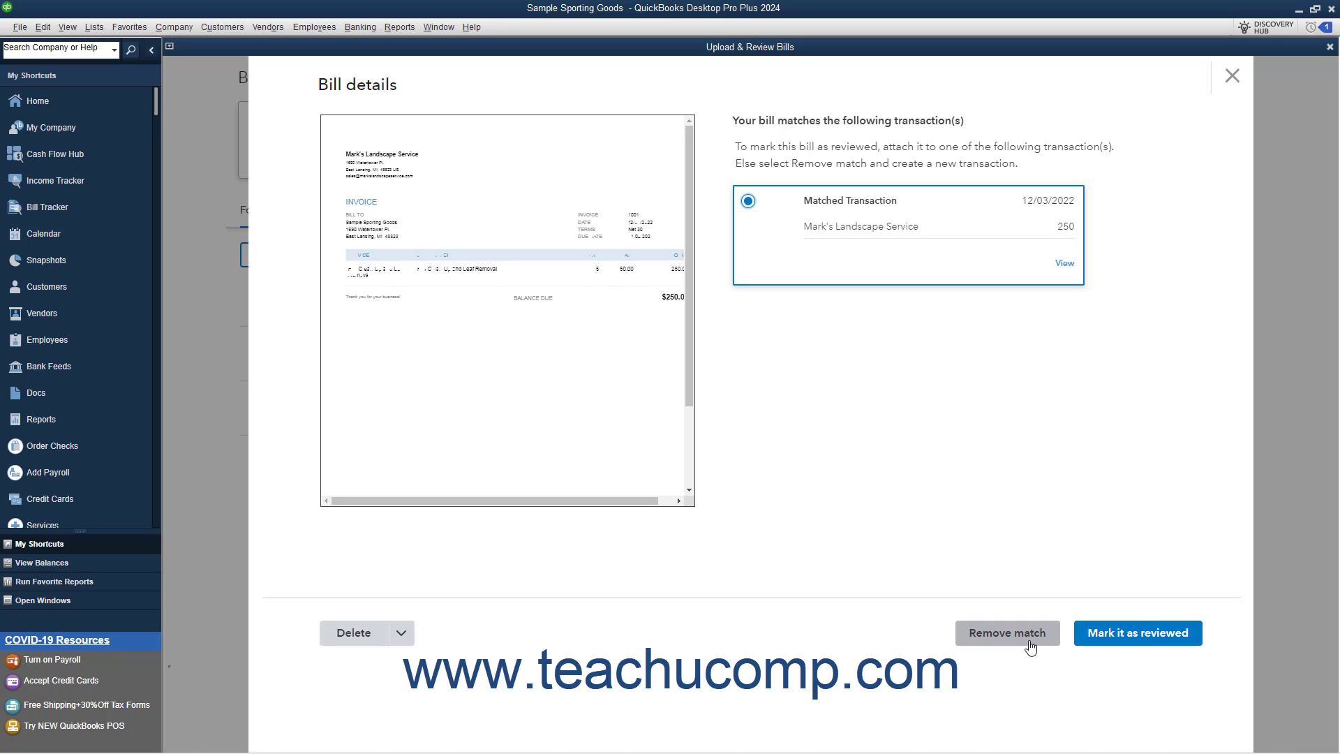
{"action": "left_click", "coordinate": [1138, 638]}
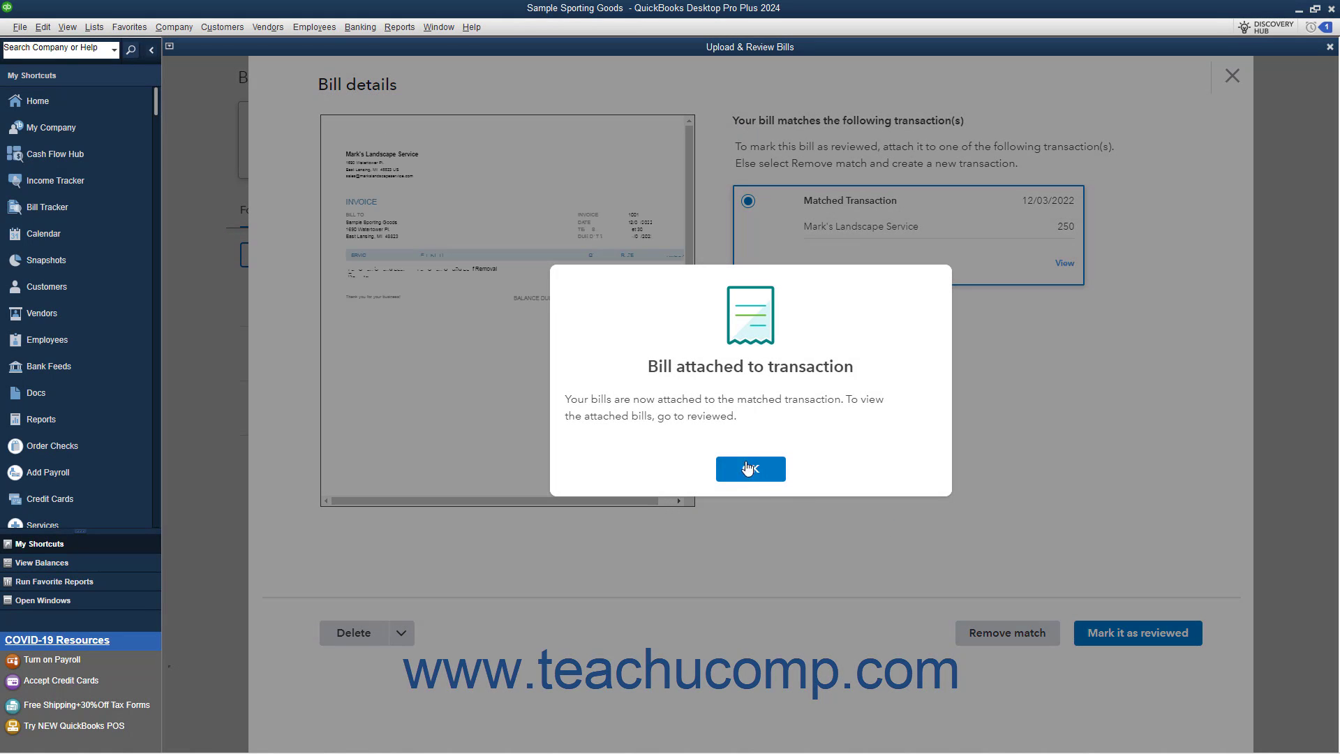
{"action": "left_click", "coordinate": [747, 469]}
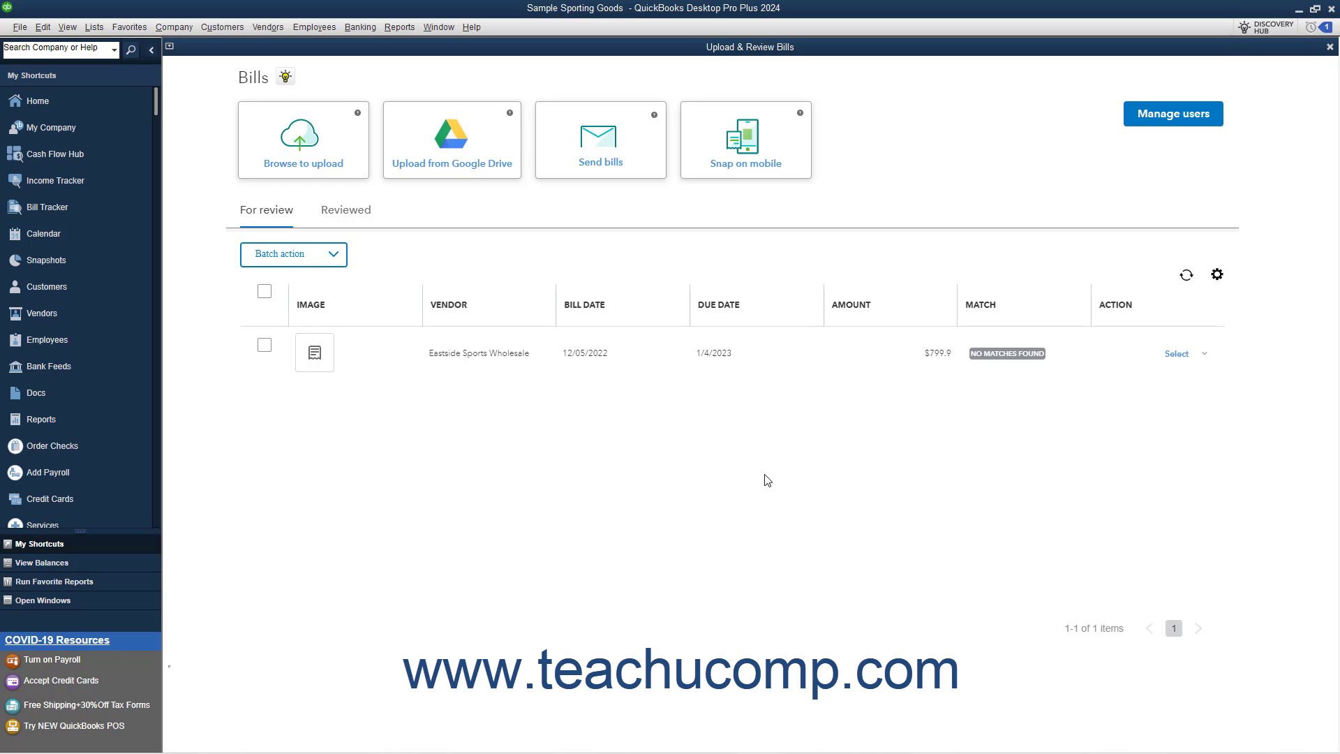
- Back out of deleting or moving the $799.9 Eastside bill to Receipts, then tick it
{"action": "left_click", "coordinate": [1203, 355]}
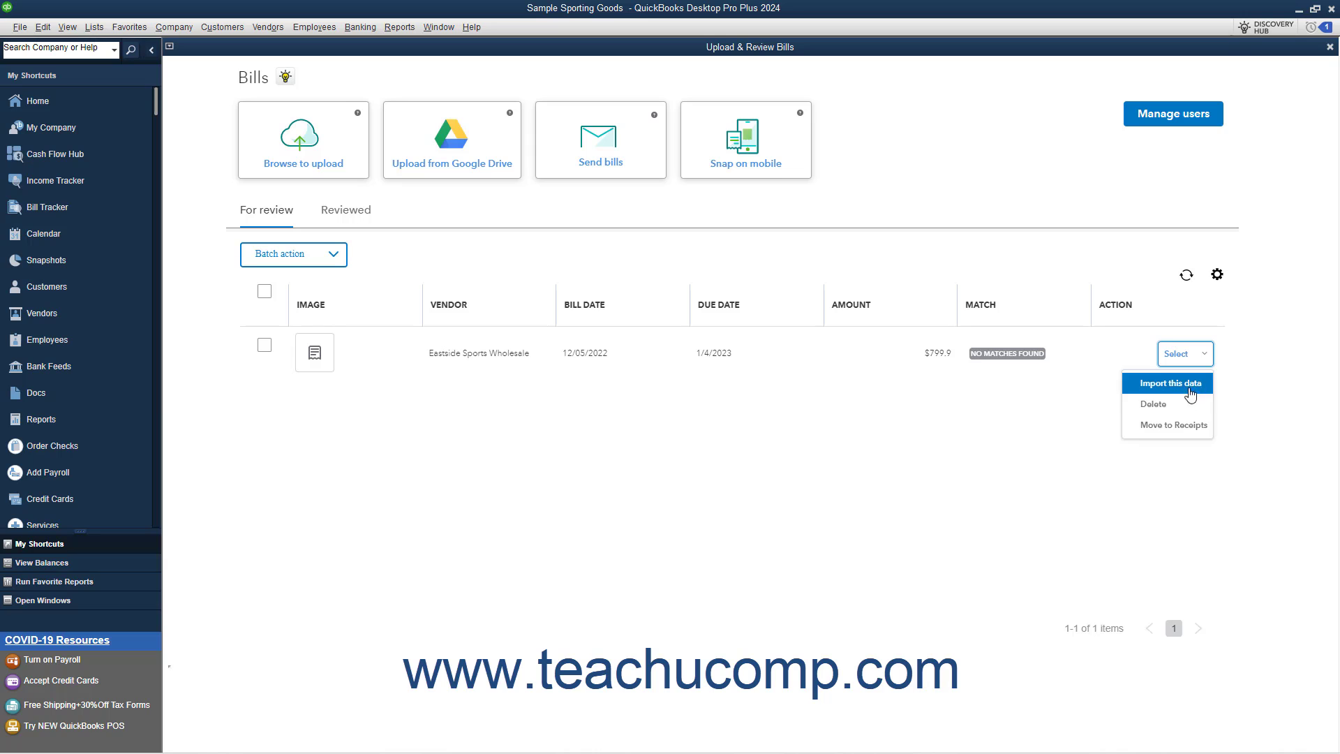
{"action": "left_click", "coordinate": [1184, 410]}
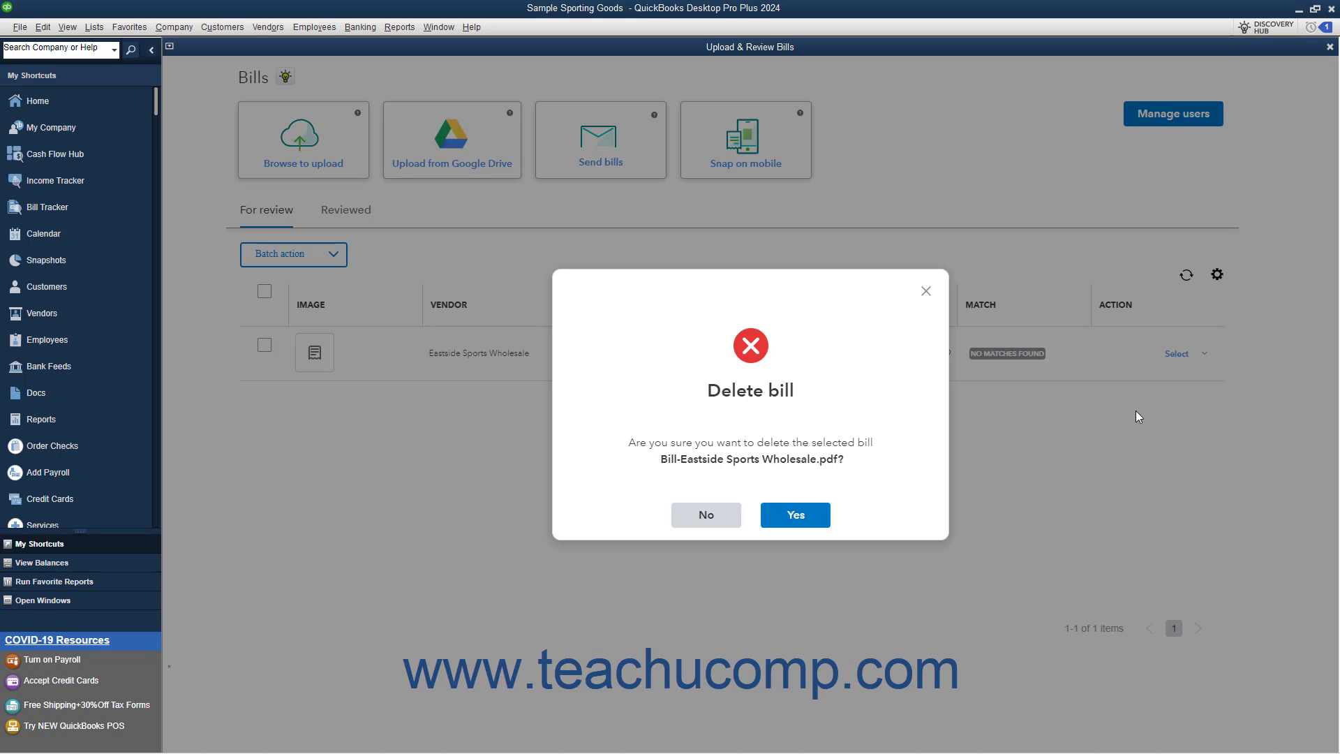
{"action": "left_click", "coordinate": [715, 515]}
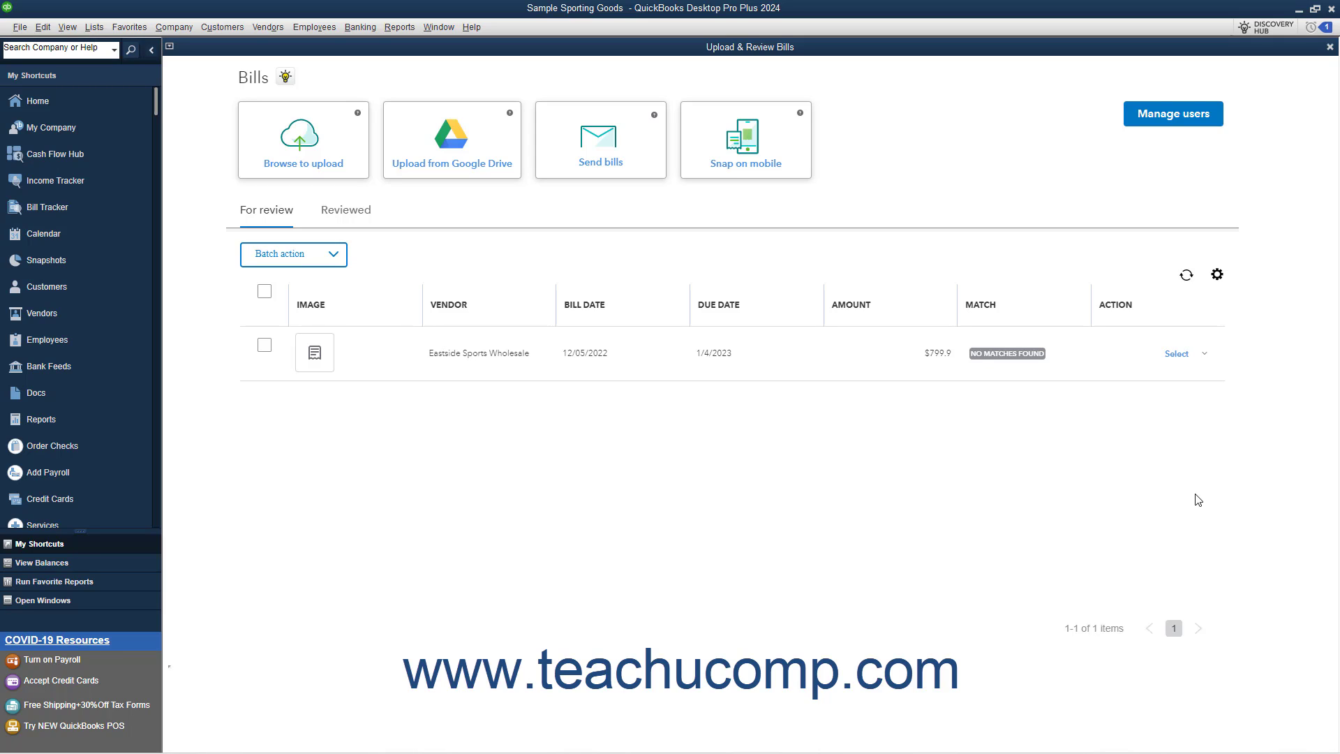
{"action": "left_click", "coordinate": [1201, 358]}
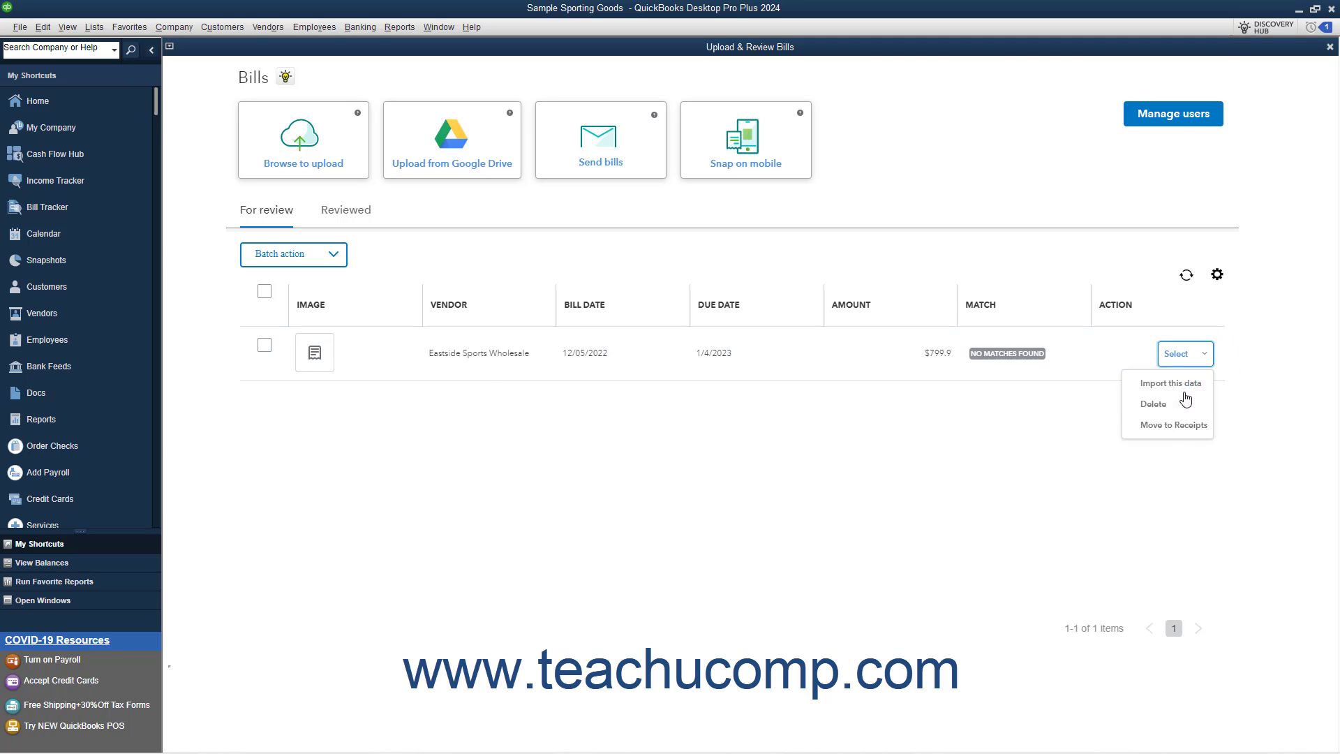
{"action": "left_click", "coordinate": [1176, 427]}
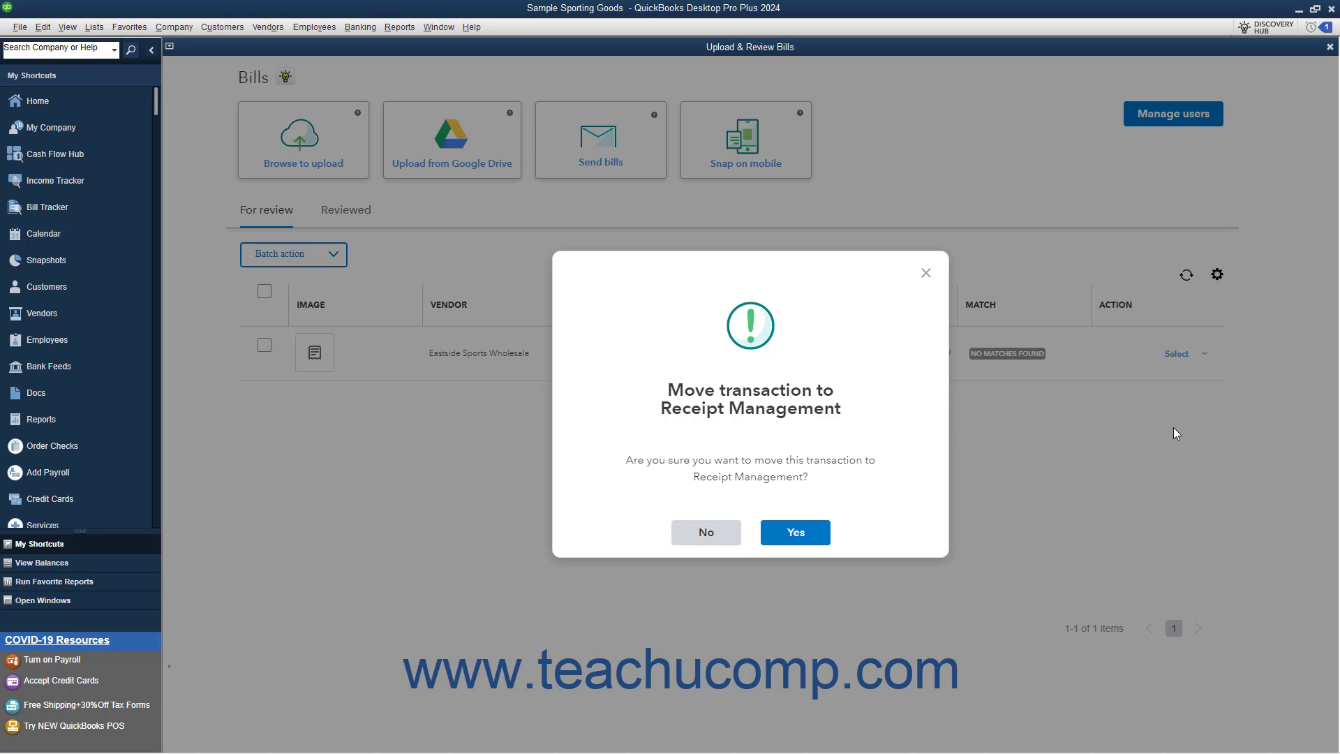
{"action": "left_click", "coordinate": [718, 536]}
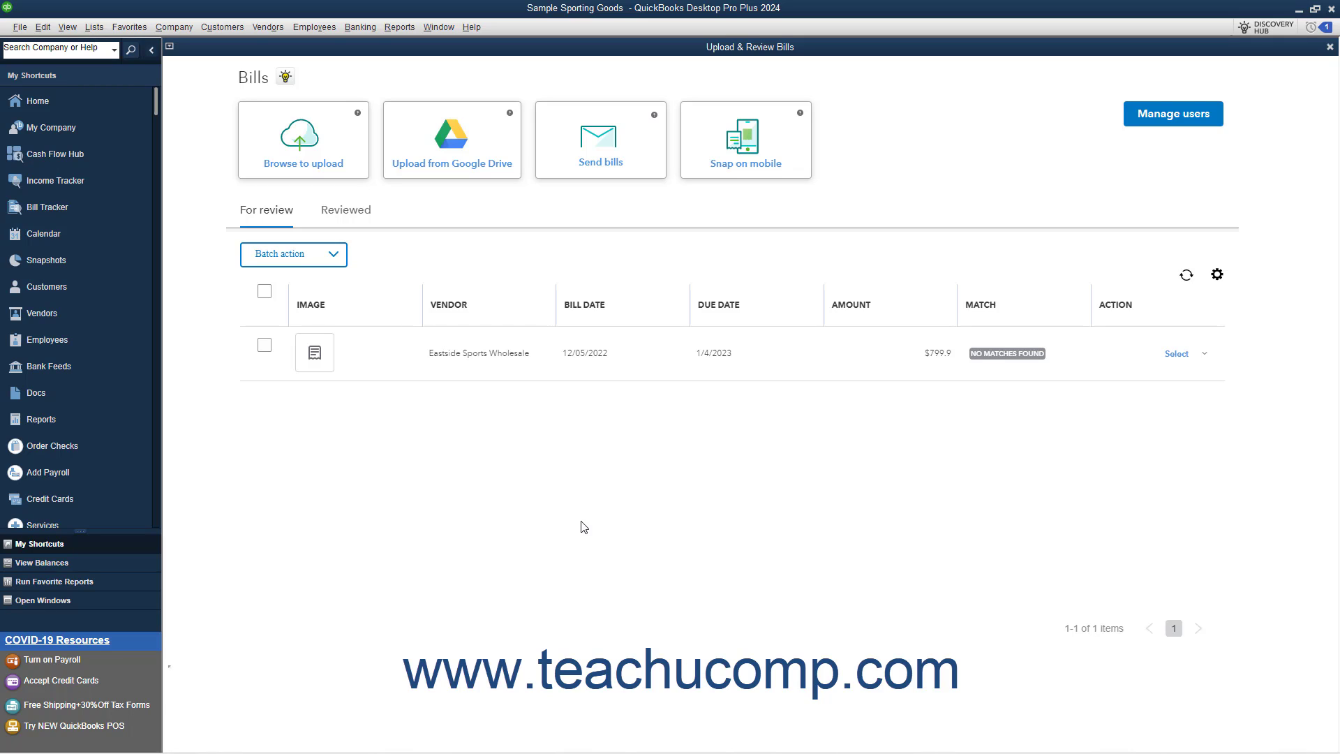
{"action": "left_click", "coordinate": [264, 347]}
{"action": "left_click", "coordinate": [335, 258]}
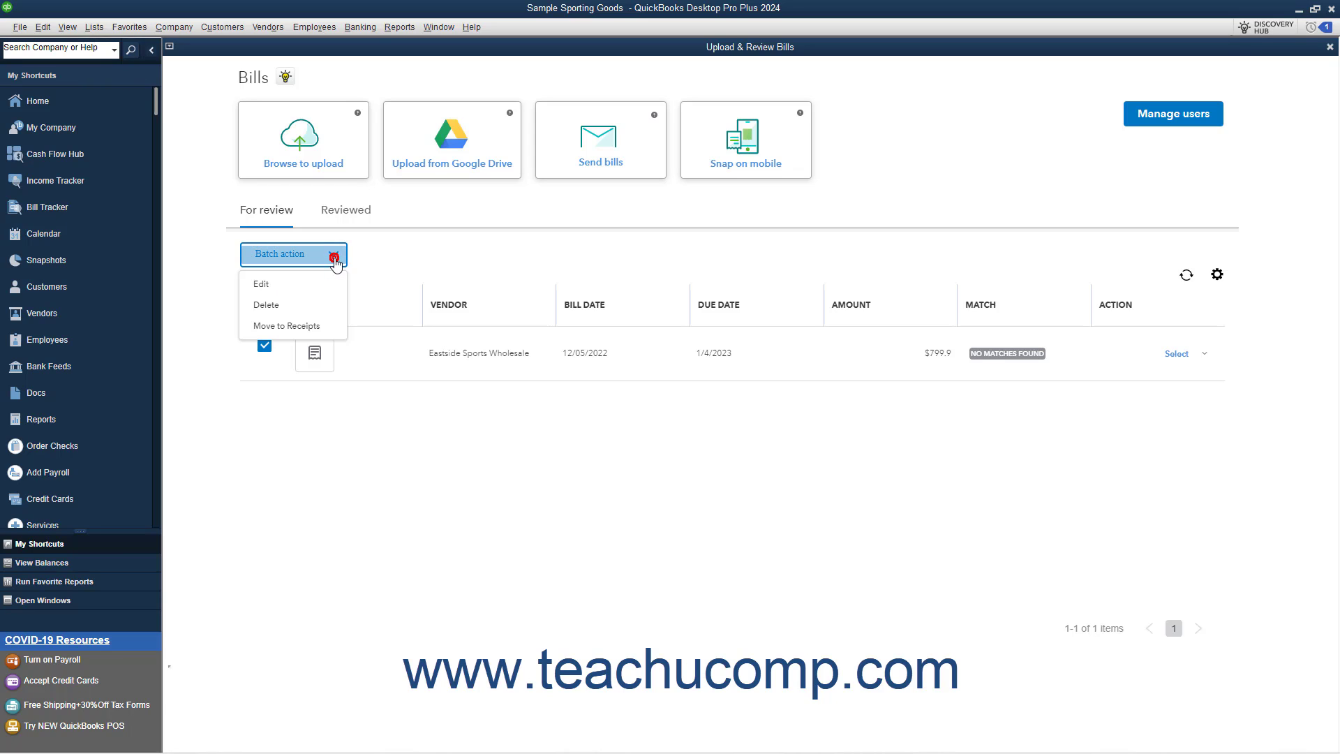
{"action": "left_click", "coordinate": [318, 296]}
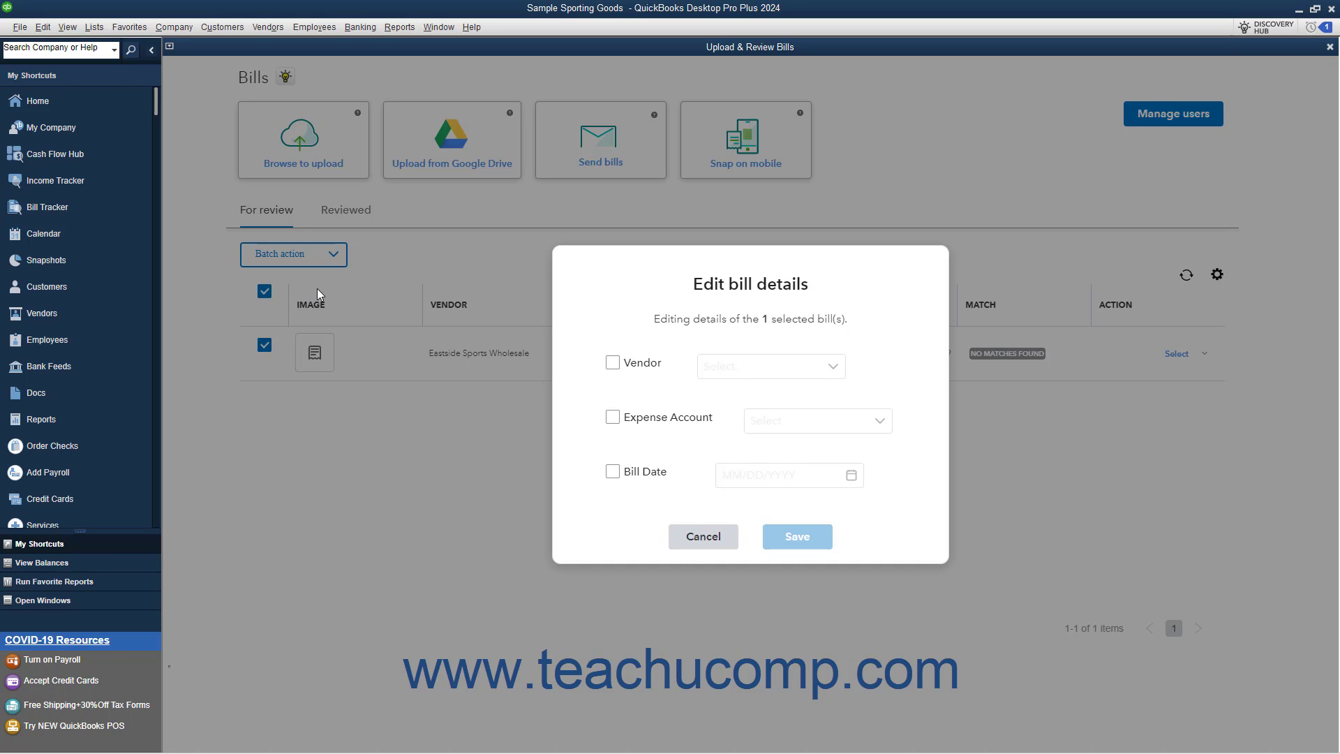
{"action": "left_click", "coordinate": [612, 363]}
{"action": "left_click", "coordinate": [836, 369]}
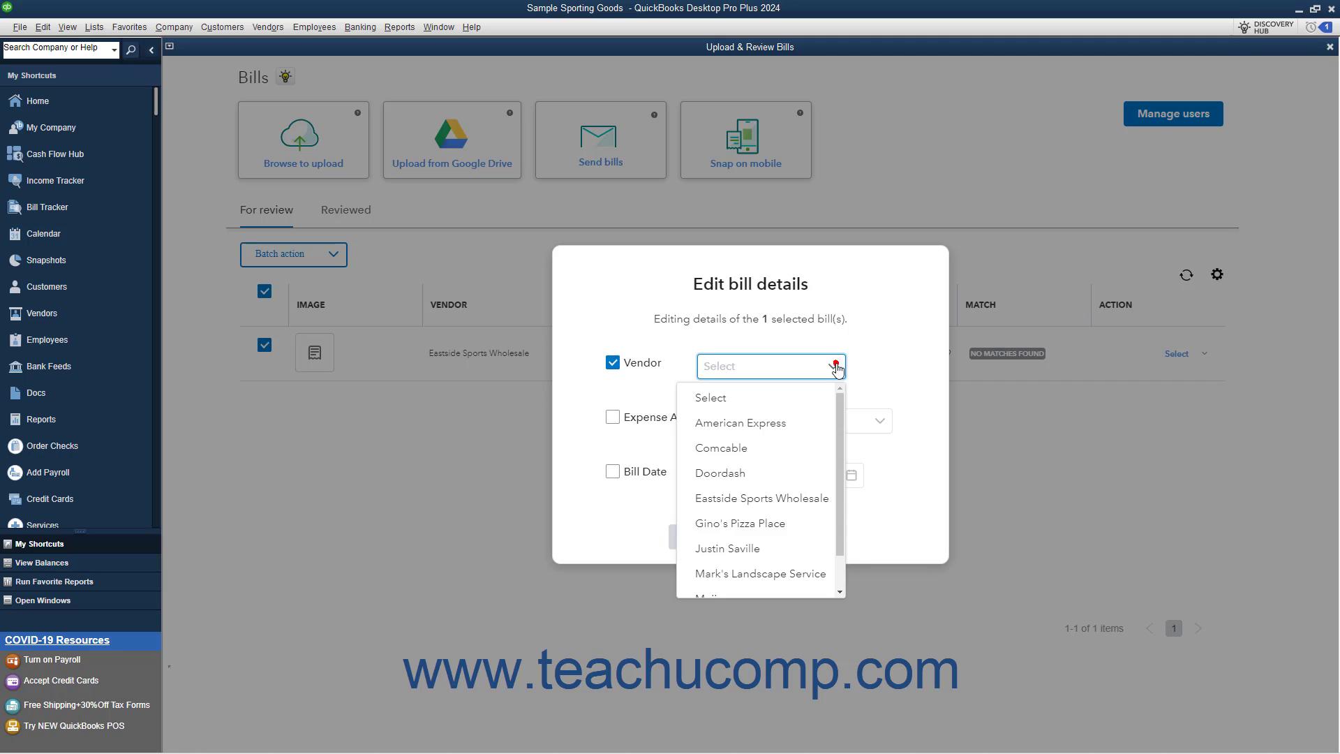
{"action": "left_click", "coordinate": [837, 368]}
{"action": "left_click", "coordinate": [613, 363]}
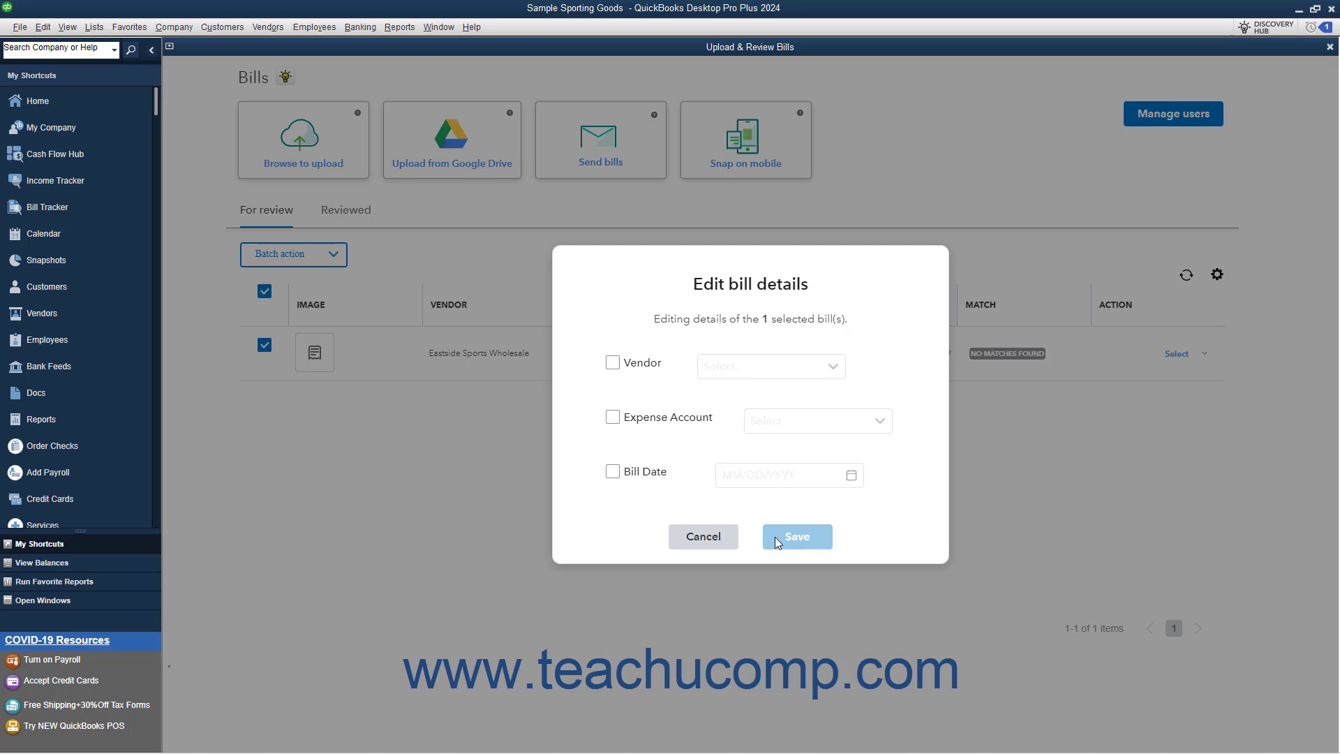
{"action": "left_click", "coordinate": [703, 538]}
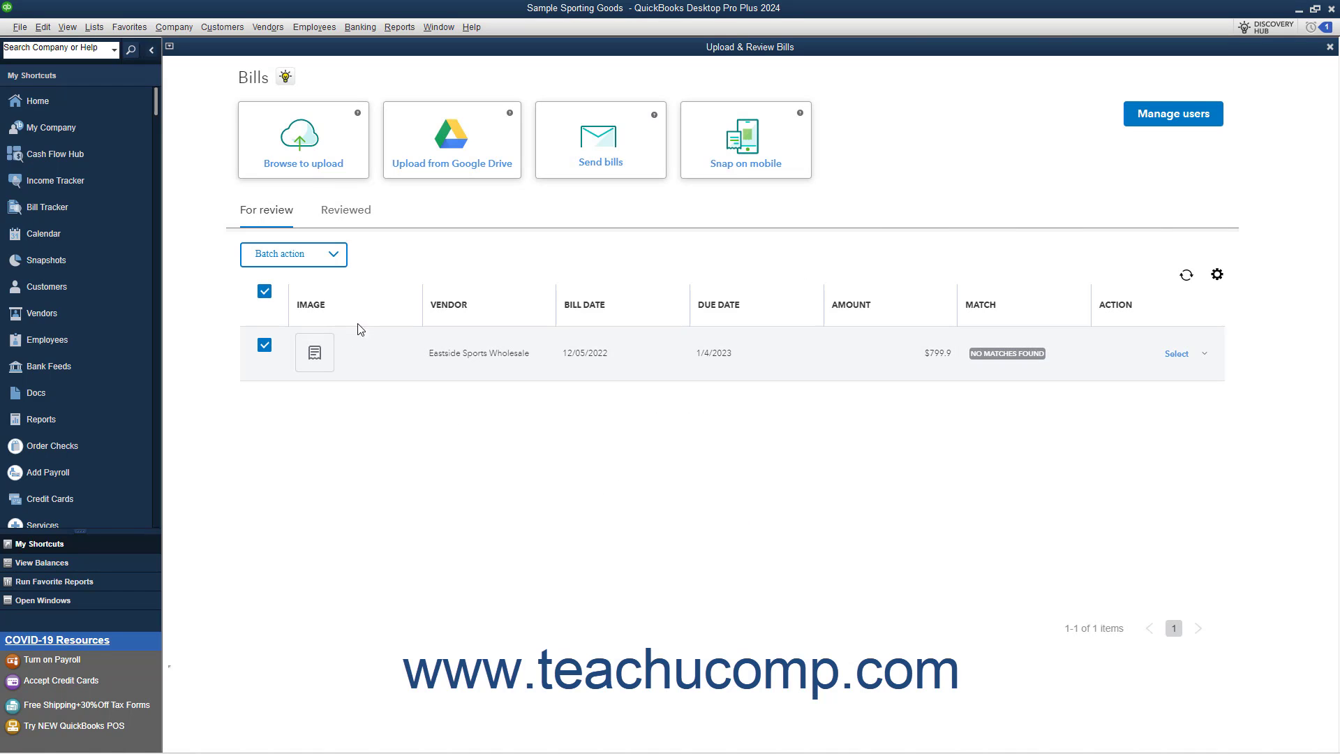
- Try batch Delete and Move to Receipts on the Eastside bill, declining both, then untick it
{"action": "left_click", "coordinate": [334, 255]}
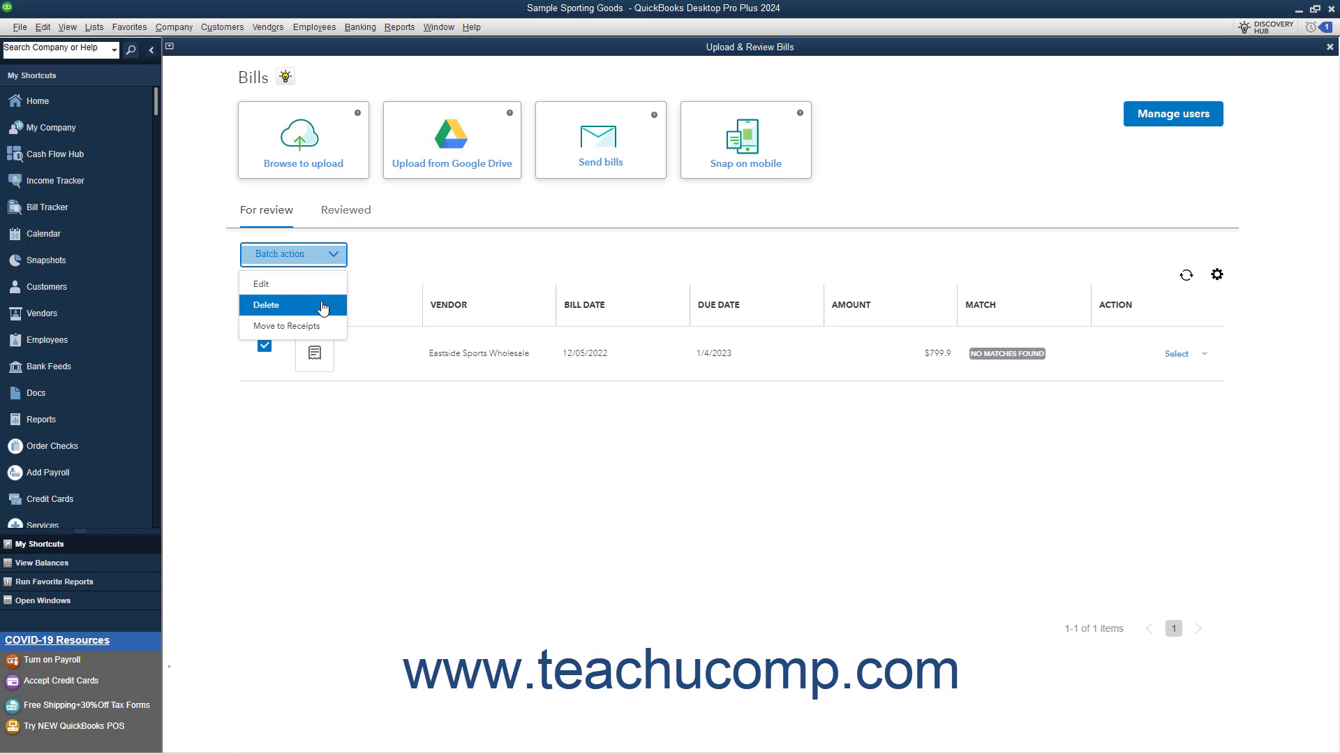
{"action": "left_click", "coordinate": [323, 306]}
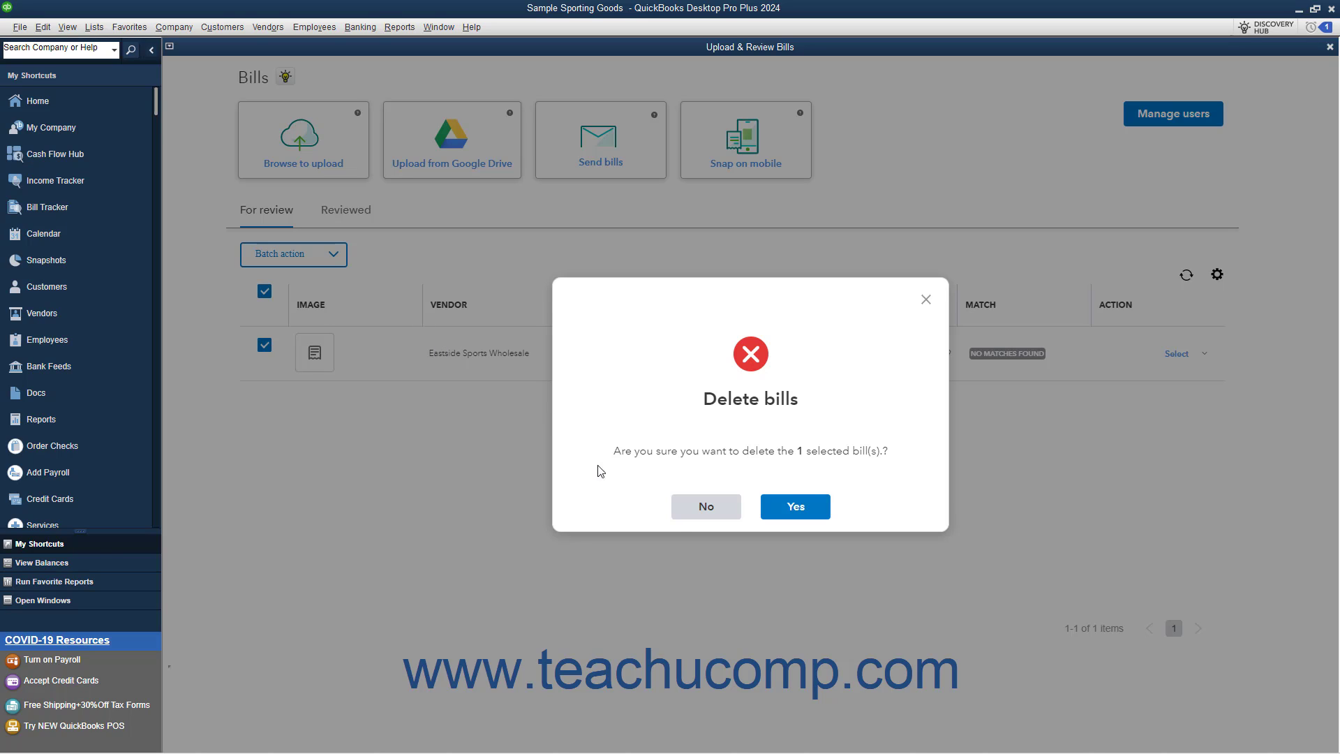
{"action": "left_click", "coordinate": [691, 512]}
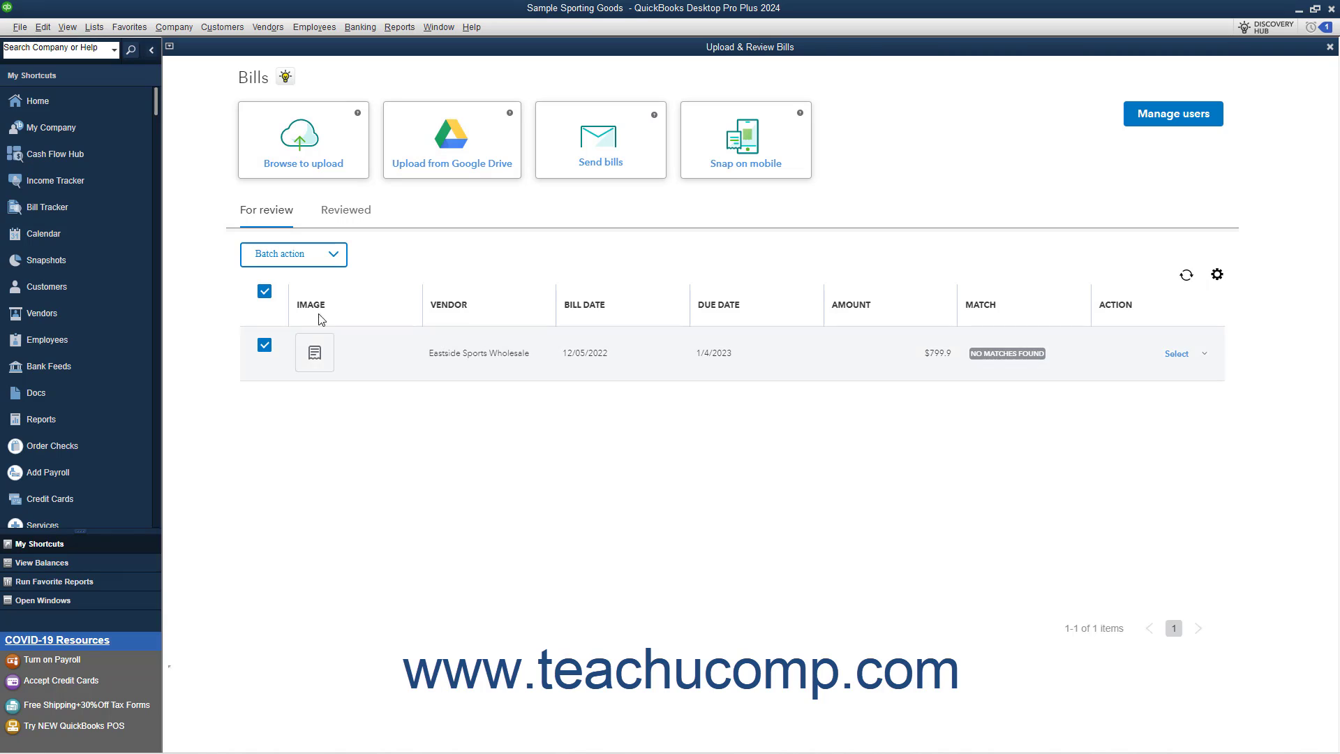
{"action": "left_click", "coordinate": [331, 258]}
{"action": "left_click", "coordinate": [320, 329]}
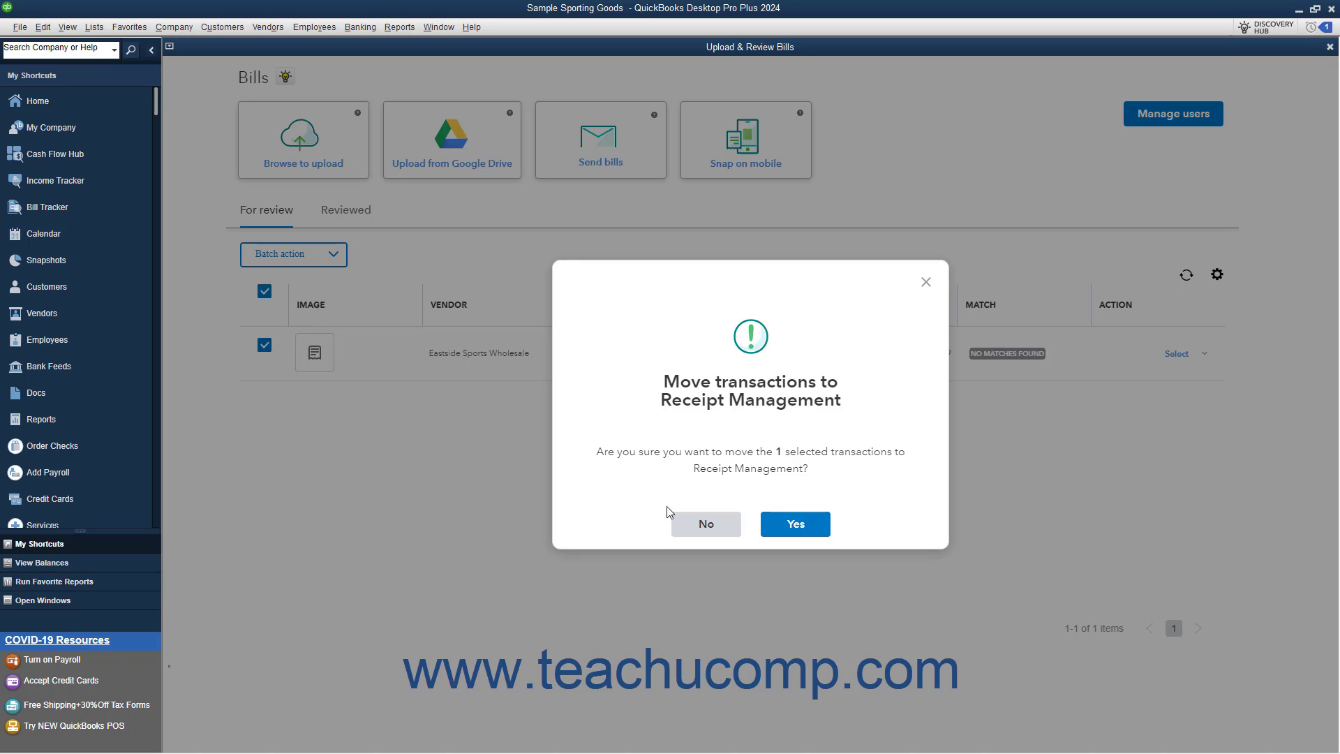
{"action": "left_click", "coordinate": [685, 527]}
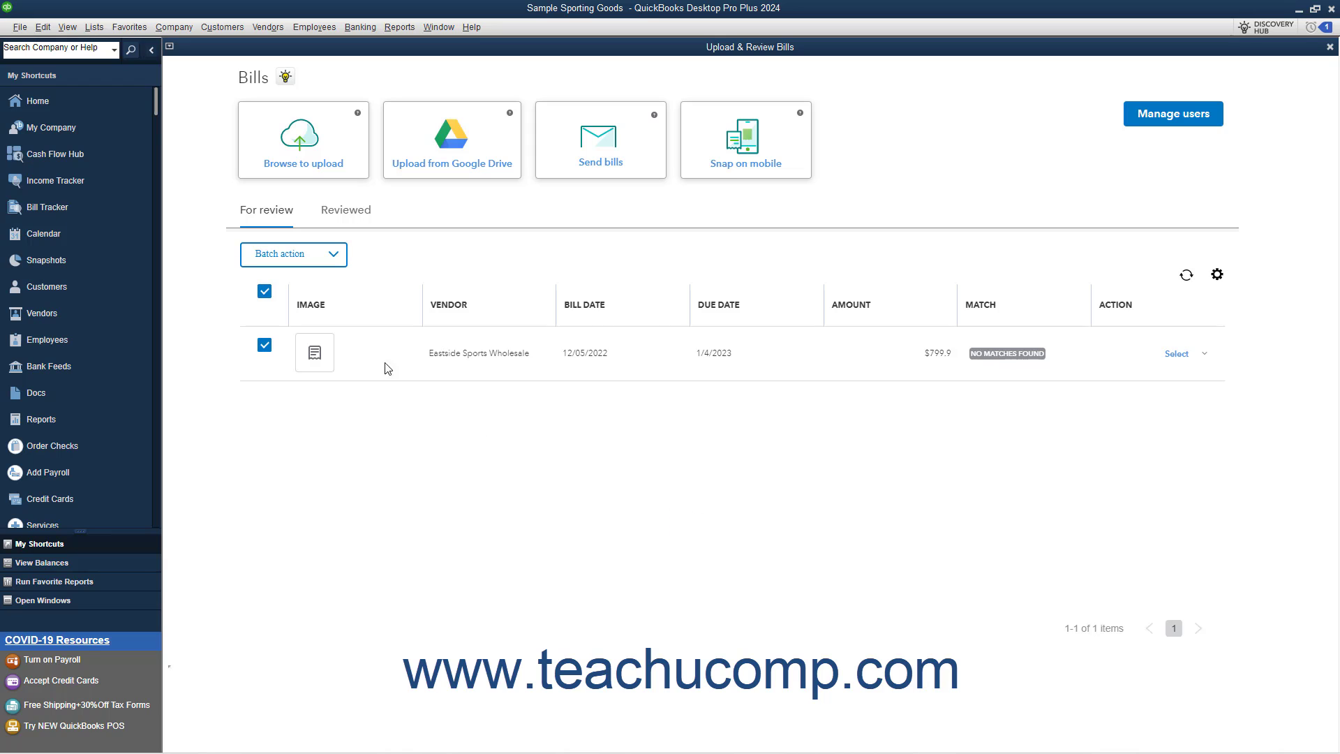
{"action": "left_click", "coordinate": [266, 344]}
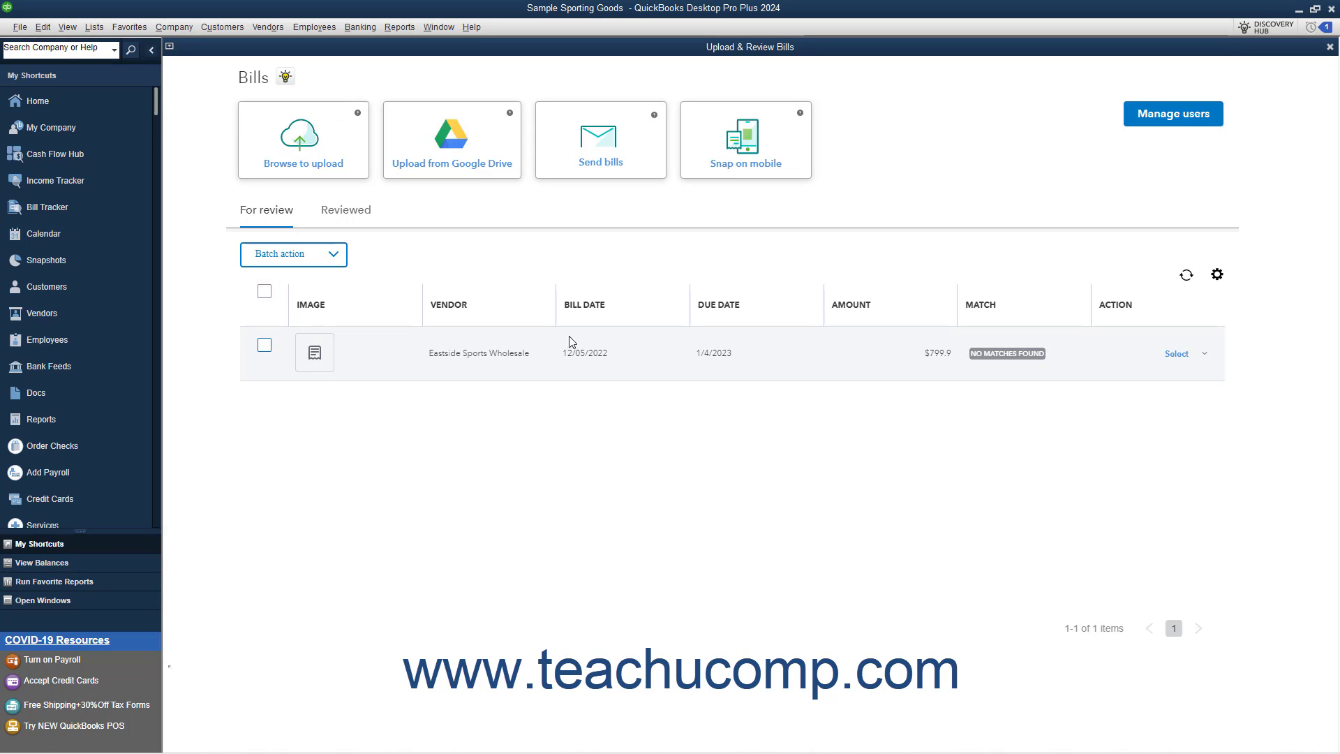
- Delete the Eastside Sports Wholesale bill through its row's Select menu
{"action": "left_click", "coordinate": [1205, 353]}
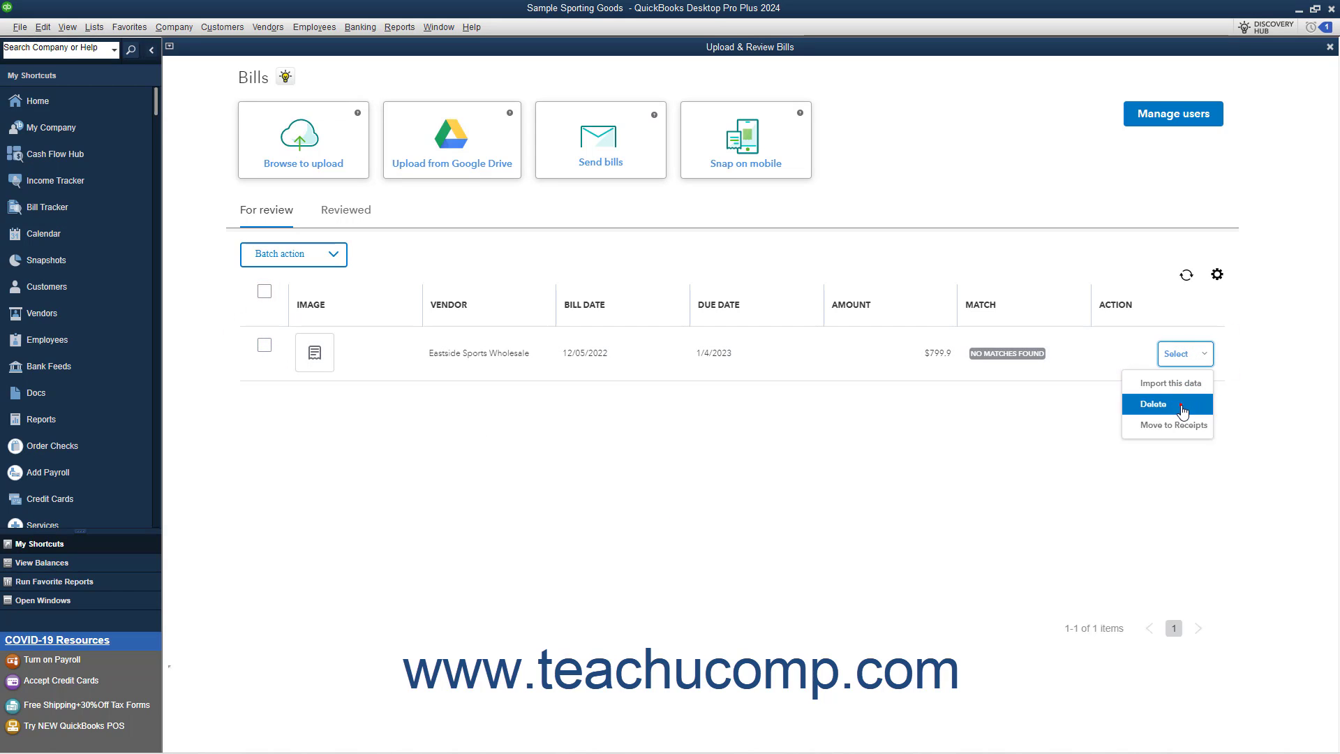
{"action": "left_click", "coordinate": [1153, 403]}
{"action": "left_click", "coordinate": [792, 516]}
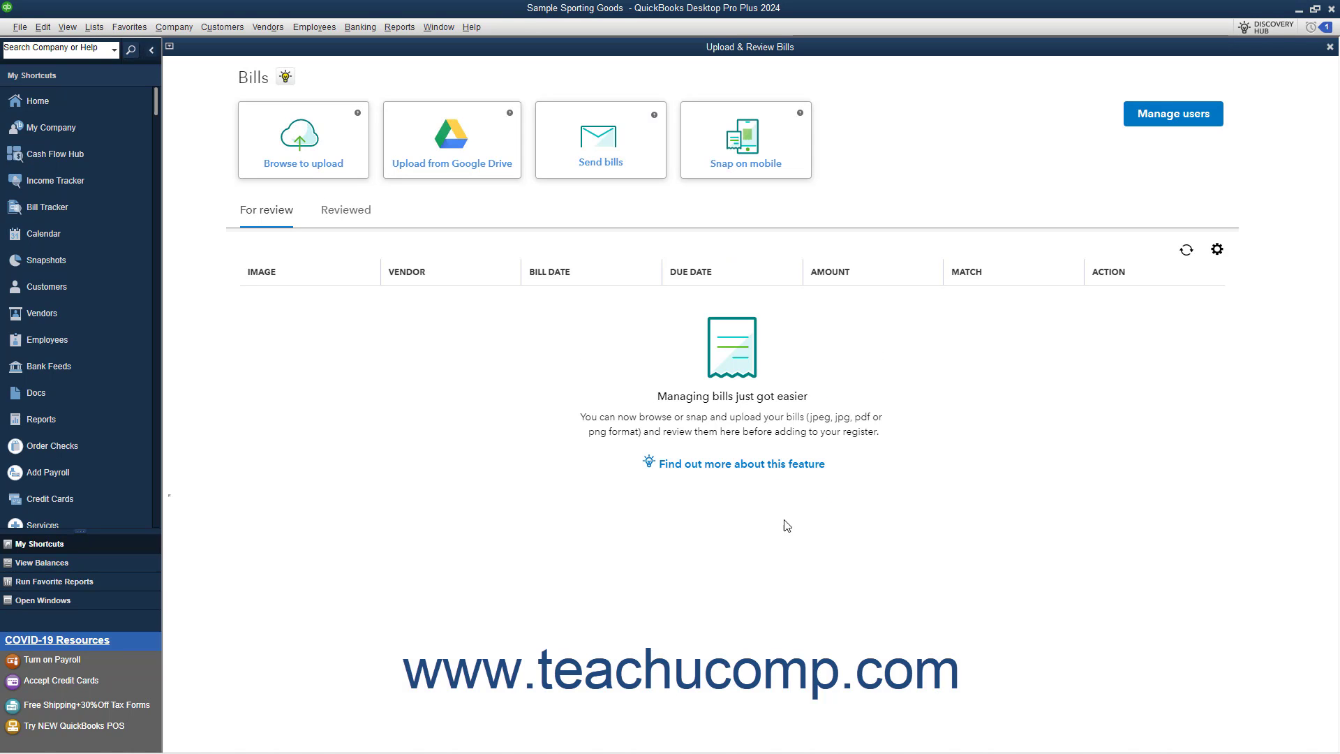
- Open the reviewed $250 Mark's Landscape Service bill from the Reviewed tab and dismiss the tip
{"action": "left_click", "coordinate": [364, 217]}
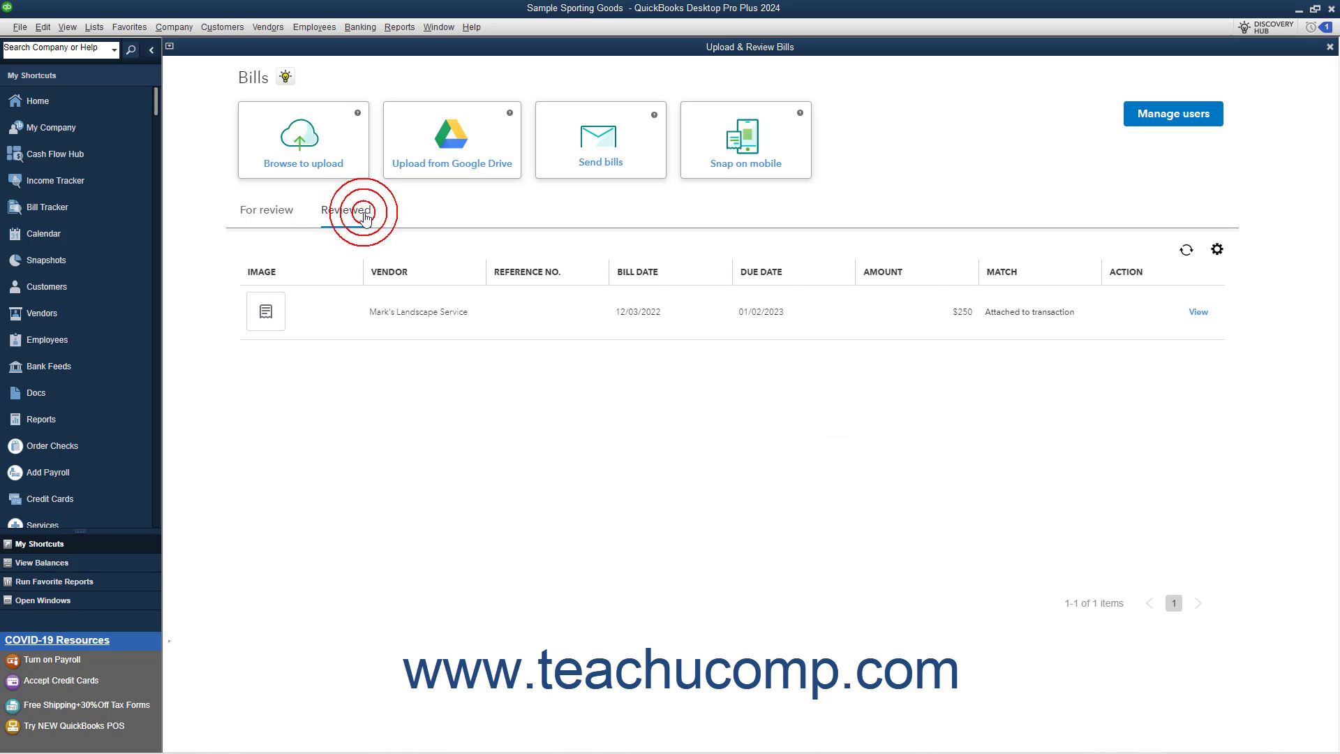
{"action": "left_click", "coordinate": [1198, 313]}
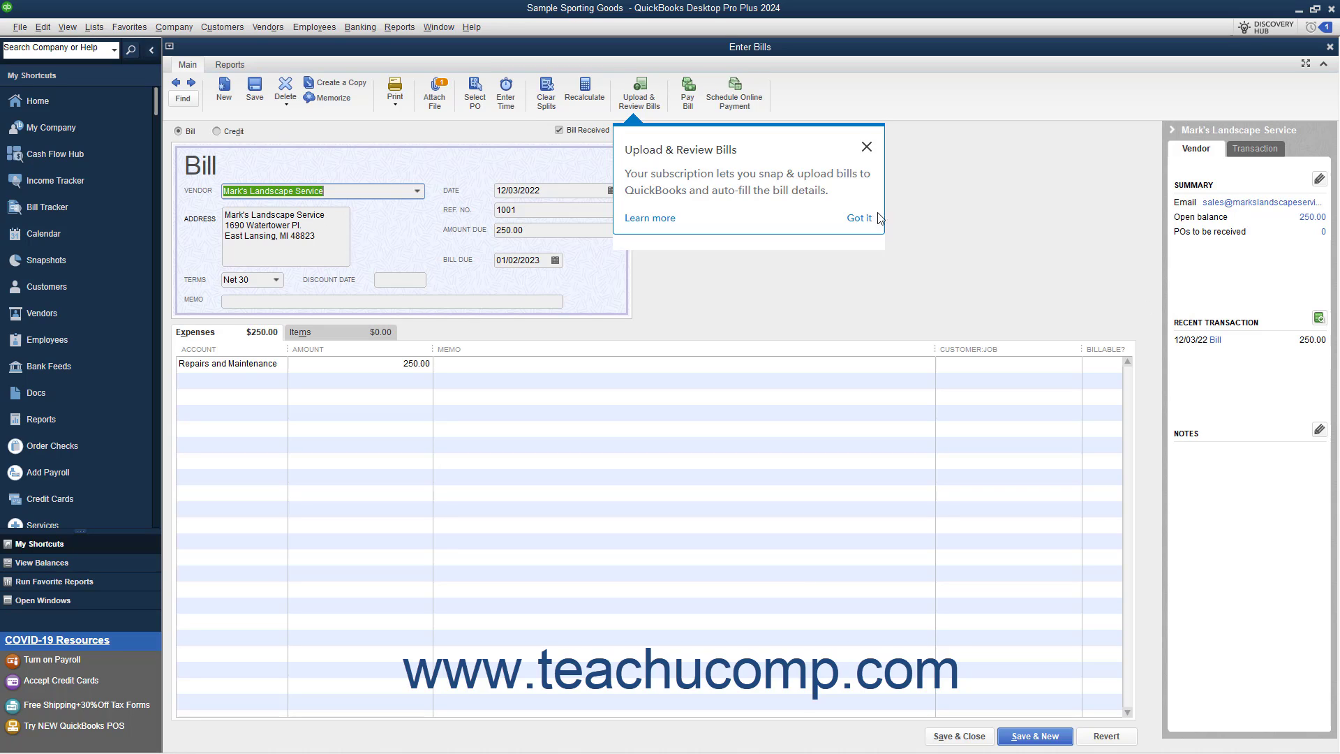
{"action": "left_click", "coordinate": [866, 147]}
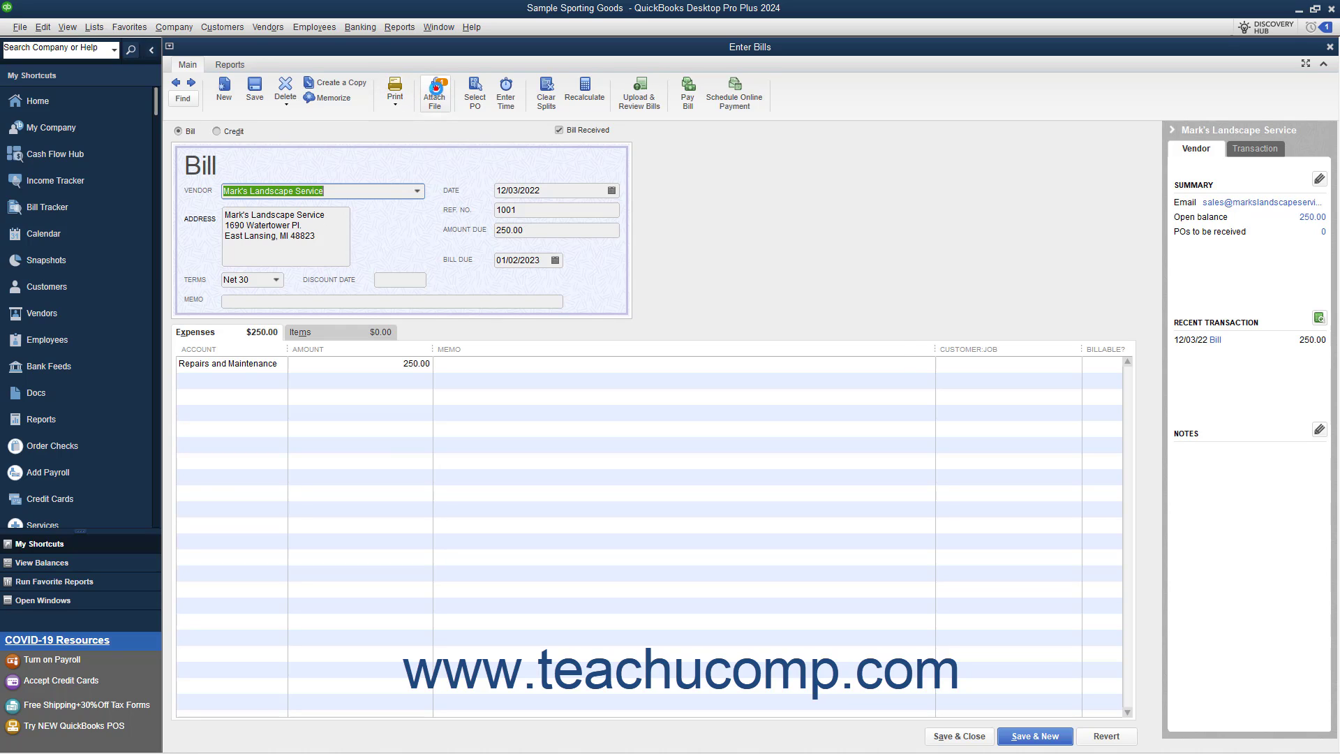
- Detach Lawn_Bill.pdf from the Mark's Landscape Service bill
{"action": "left_click", "coordinate": [436, 94]}
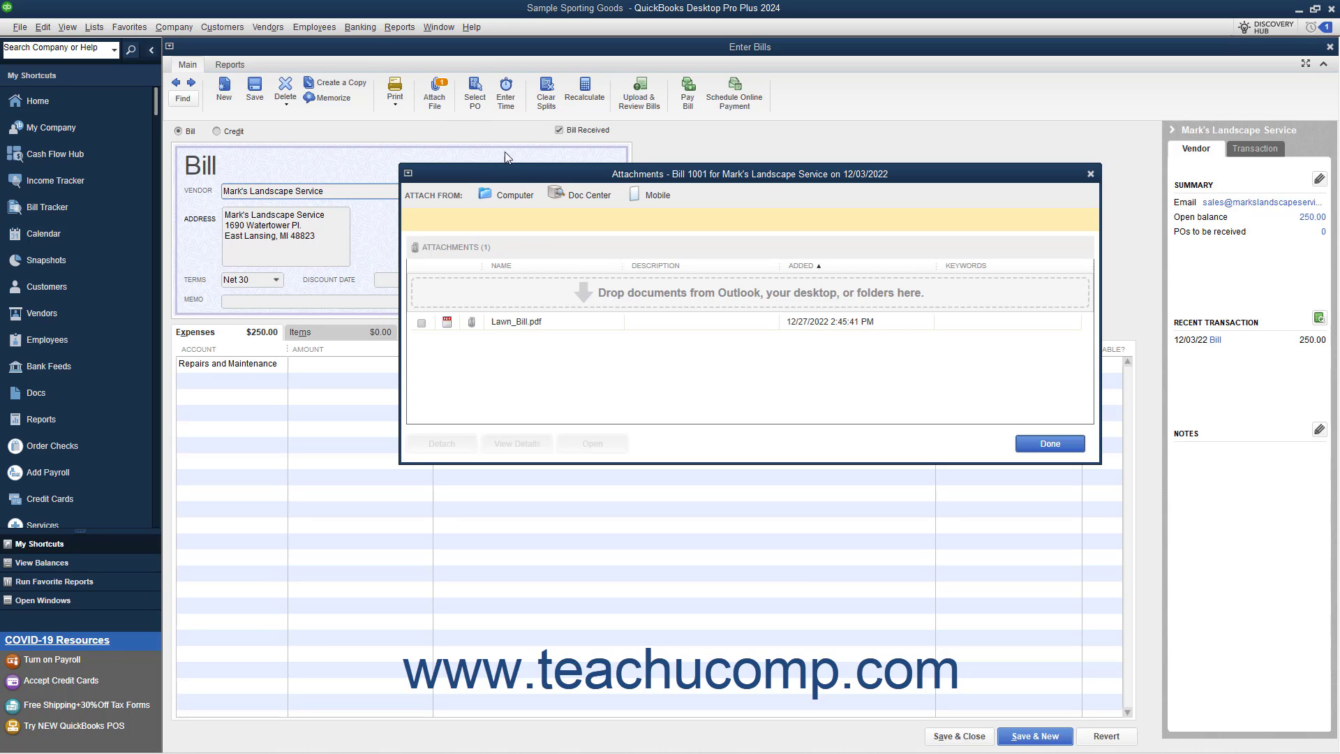
{"action": "left_click", "coordinate": [538, 323]}
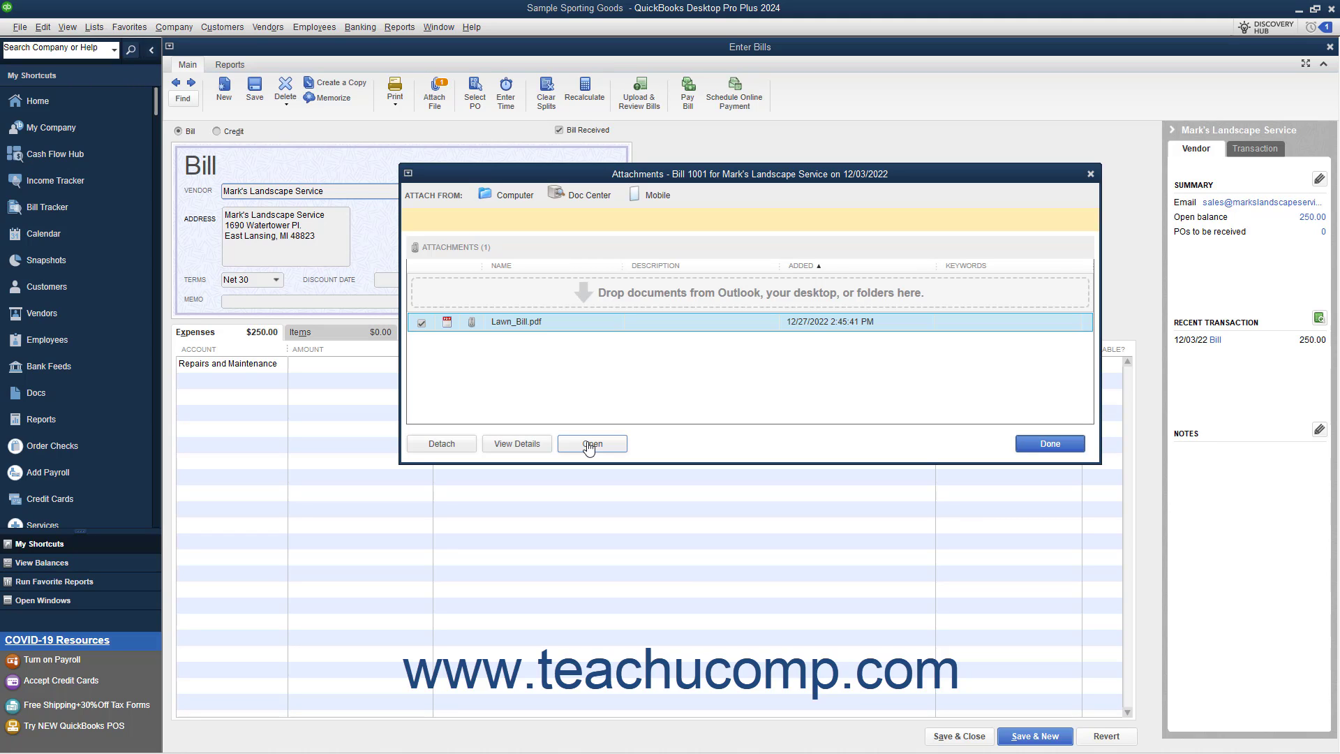
{"action": "left_click", "coordinate": [458, 446]}
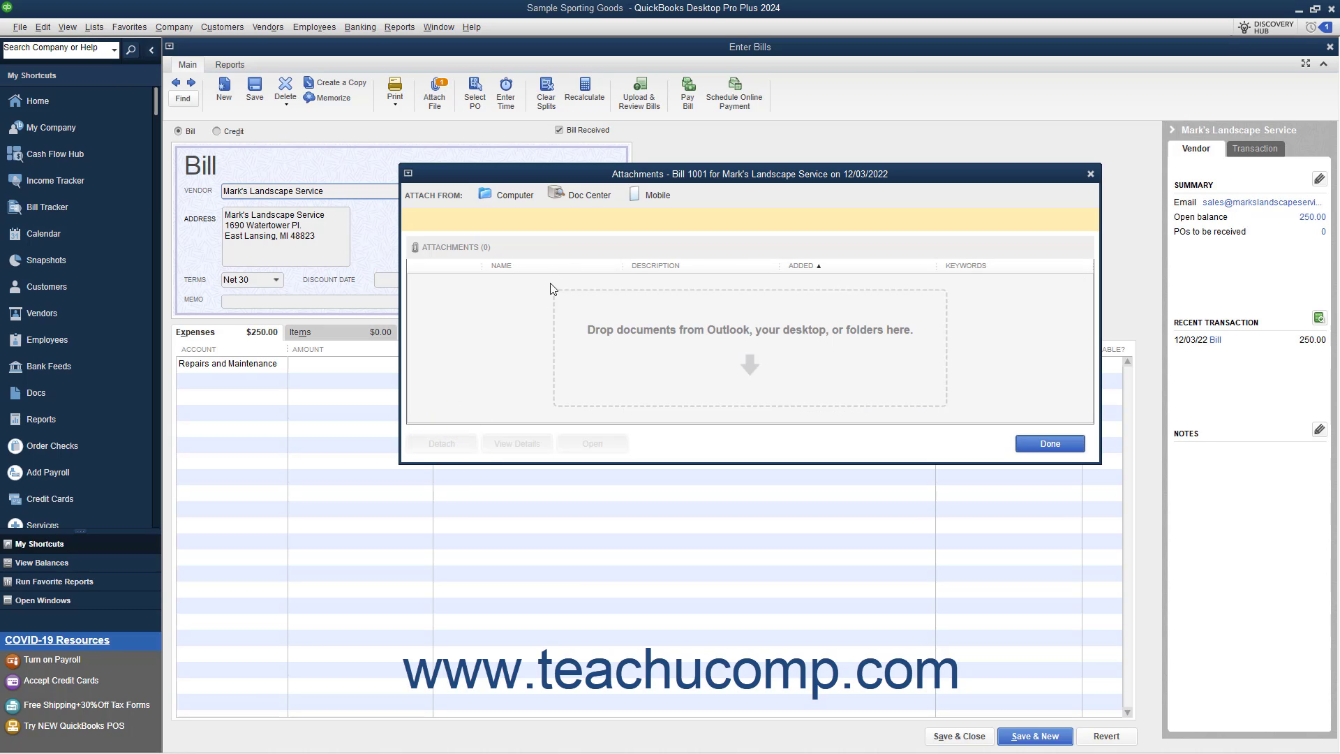
- Reattach Lawn_Bill.pdf from the Doc Center and close Enter Bills
{"action": "left_click", "coordinate": [588, 196]}
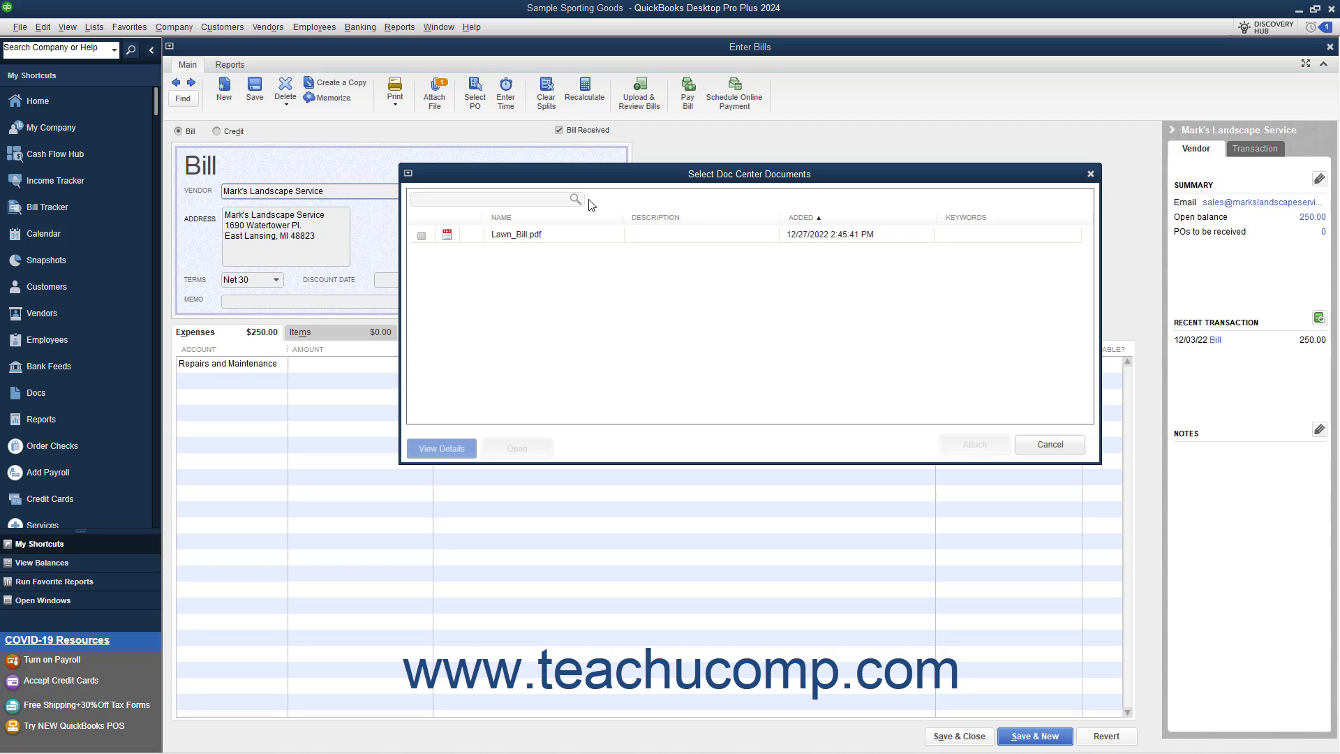
{"action": "left_click", "coordinate": [419, 236]}
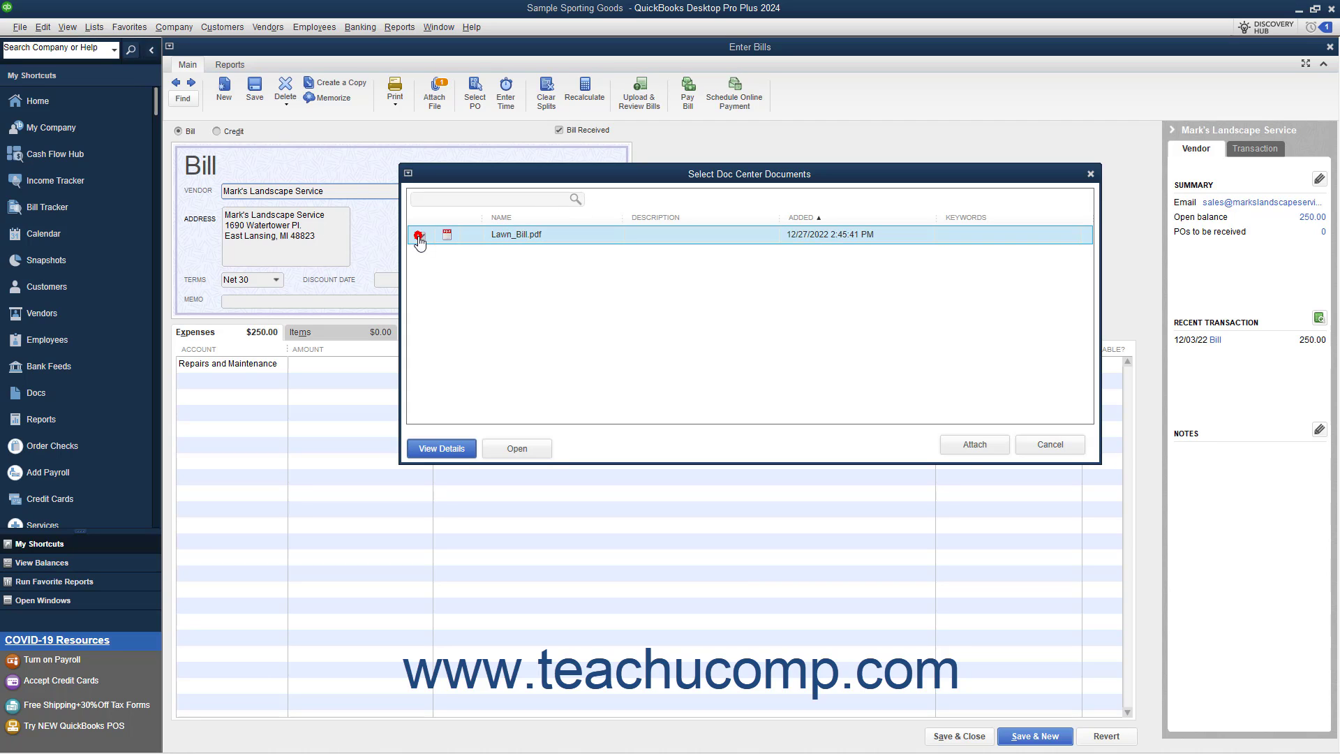
{"action": "left_click", "coordinate": [965, 450]}
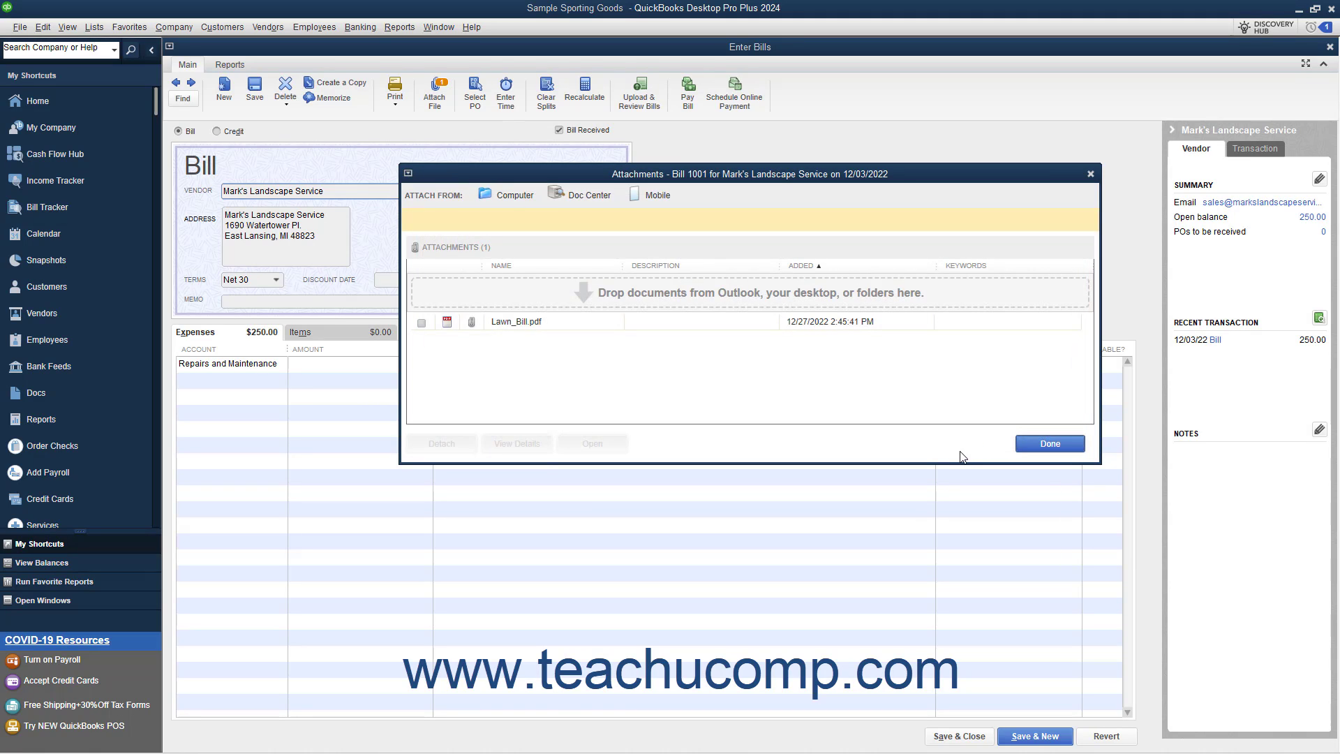
{"action": "left_click", "coordinate": [1047, 442]}
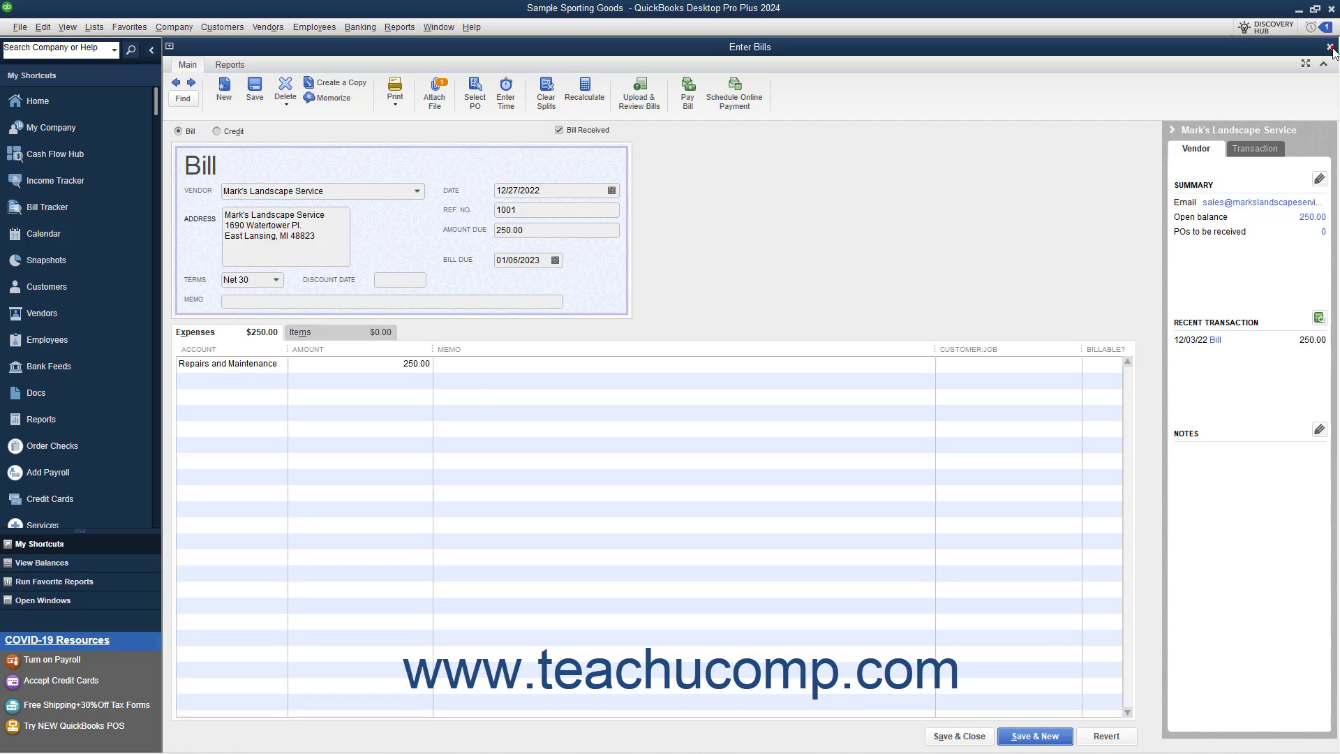
{"action": "left_click", "coordinate": [1330, 48]}
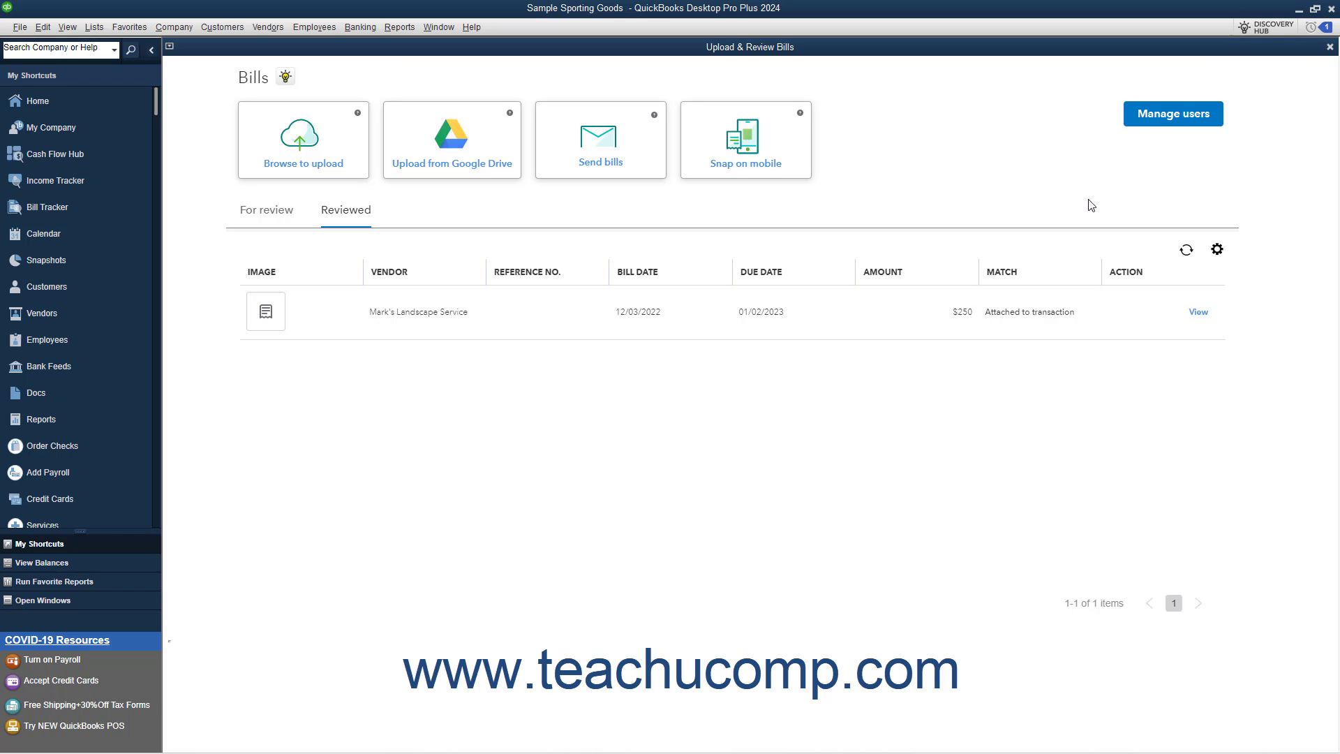
- Open Manage users to see bill-snapping user permissions and access prerequisites
{"action": "left_click", "coordinate": [1147, 115]}
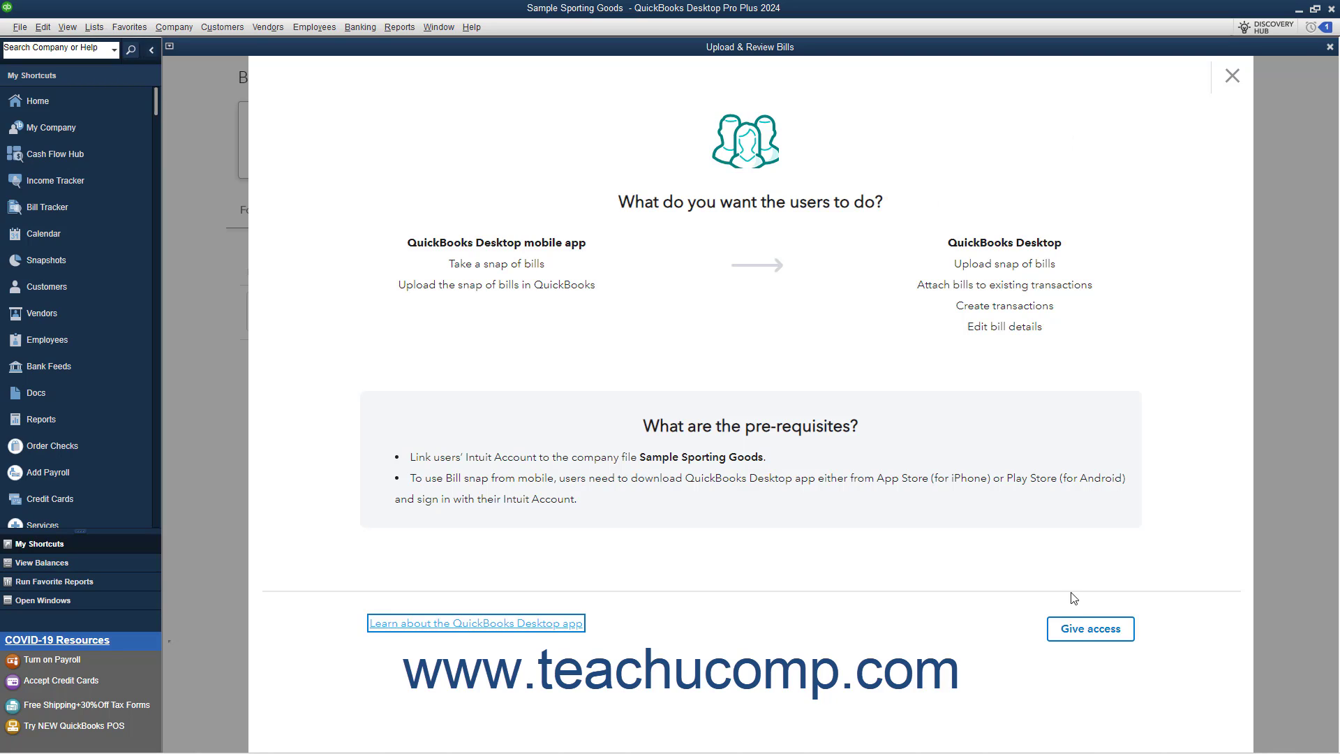
- Open the Intuit account Add user form and submit it with the email left blank
{"action": "left_click", "coordinate": [1079, 632]}
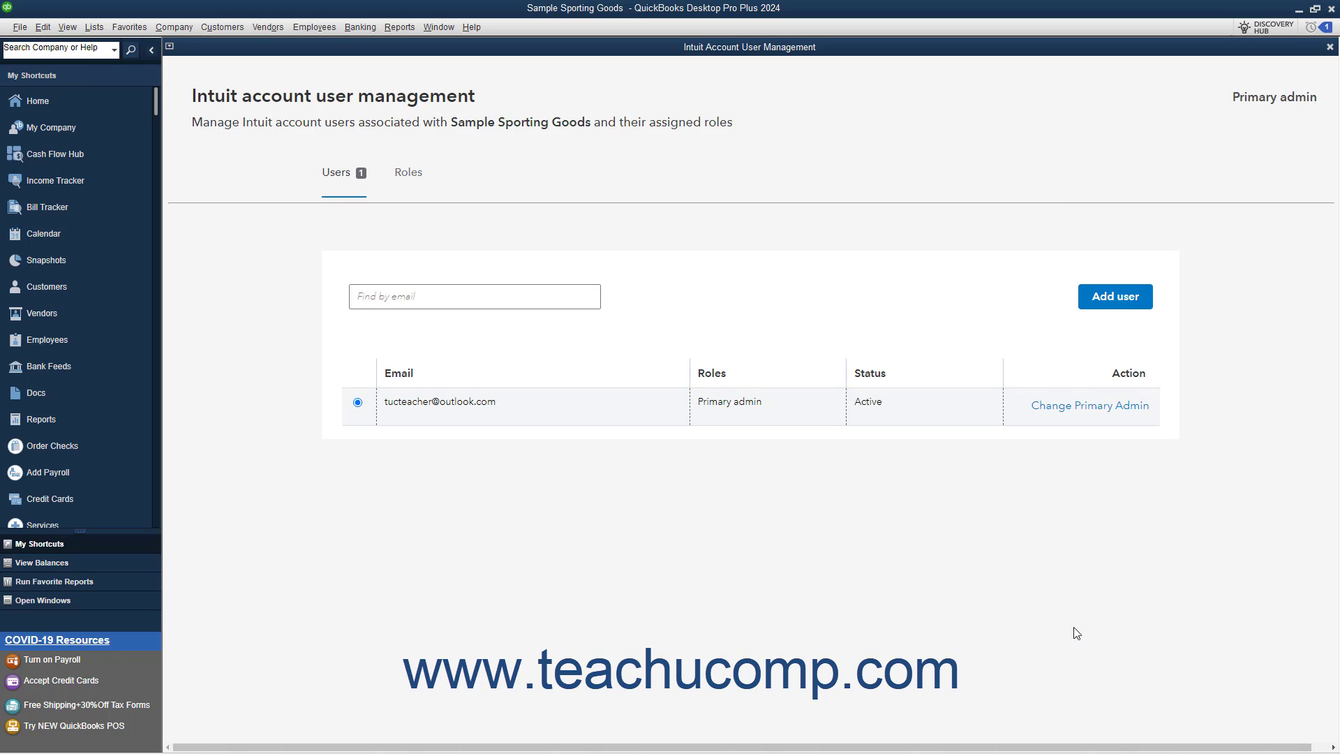
{"action": "left_click", "coordinate": [1123, 303]}
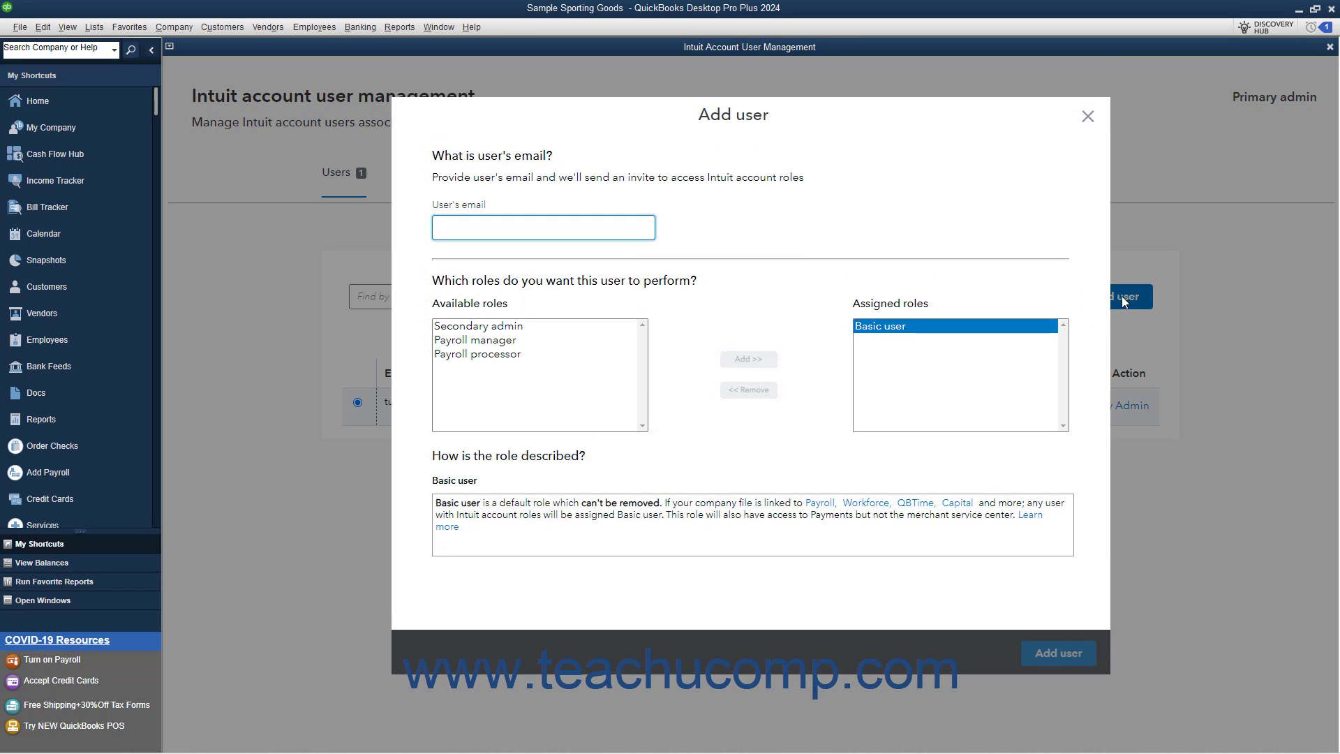
{"action": "left_click", "coordinate": [520, 226]}
{"action": "left_click", "coordinate": [1053, 658]}
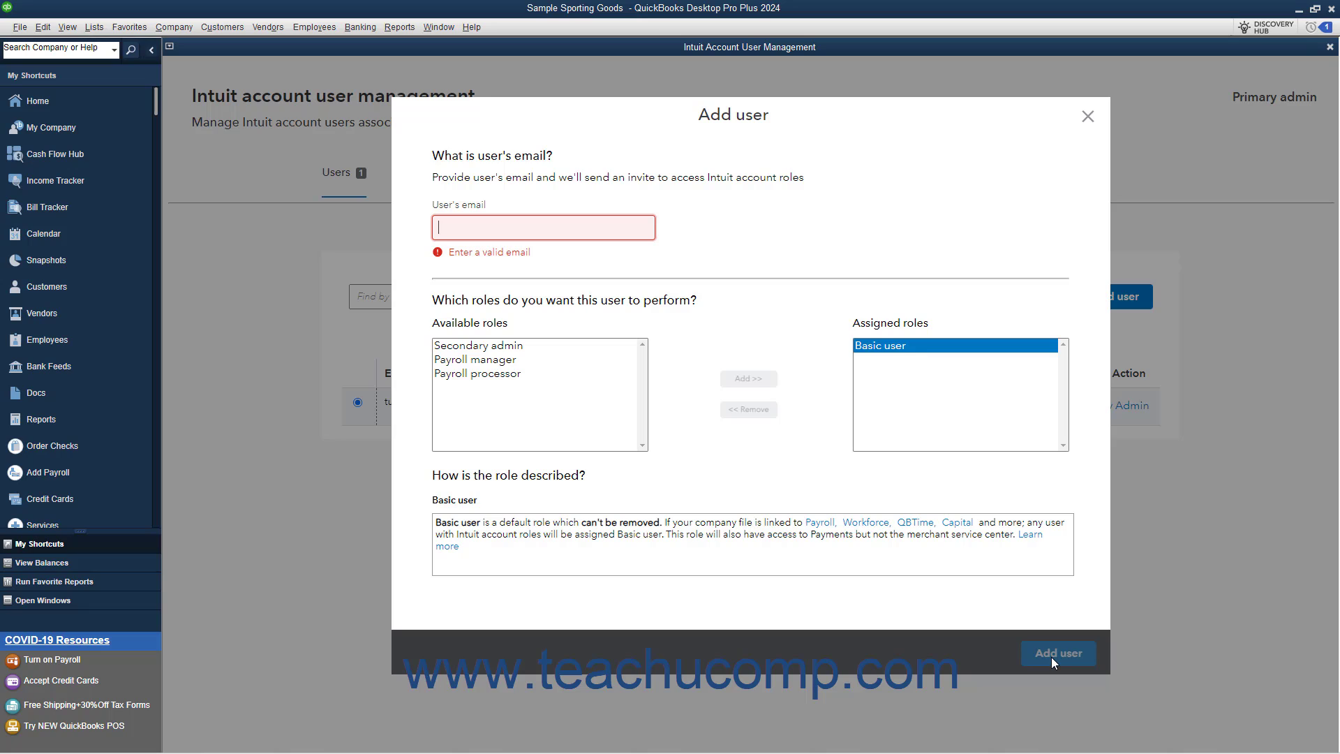